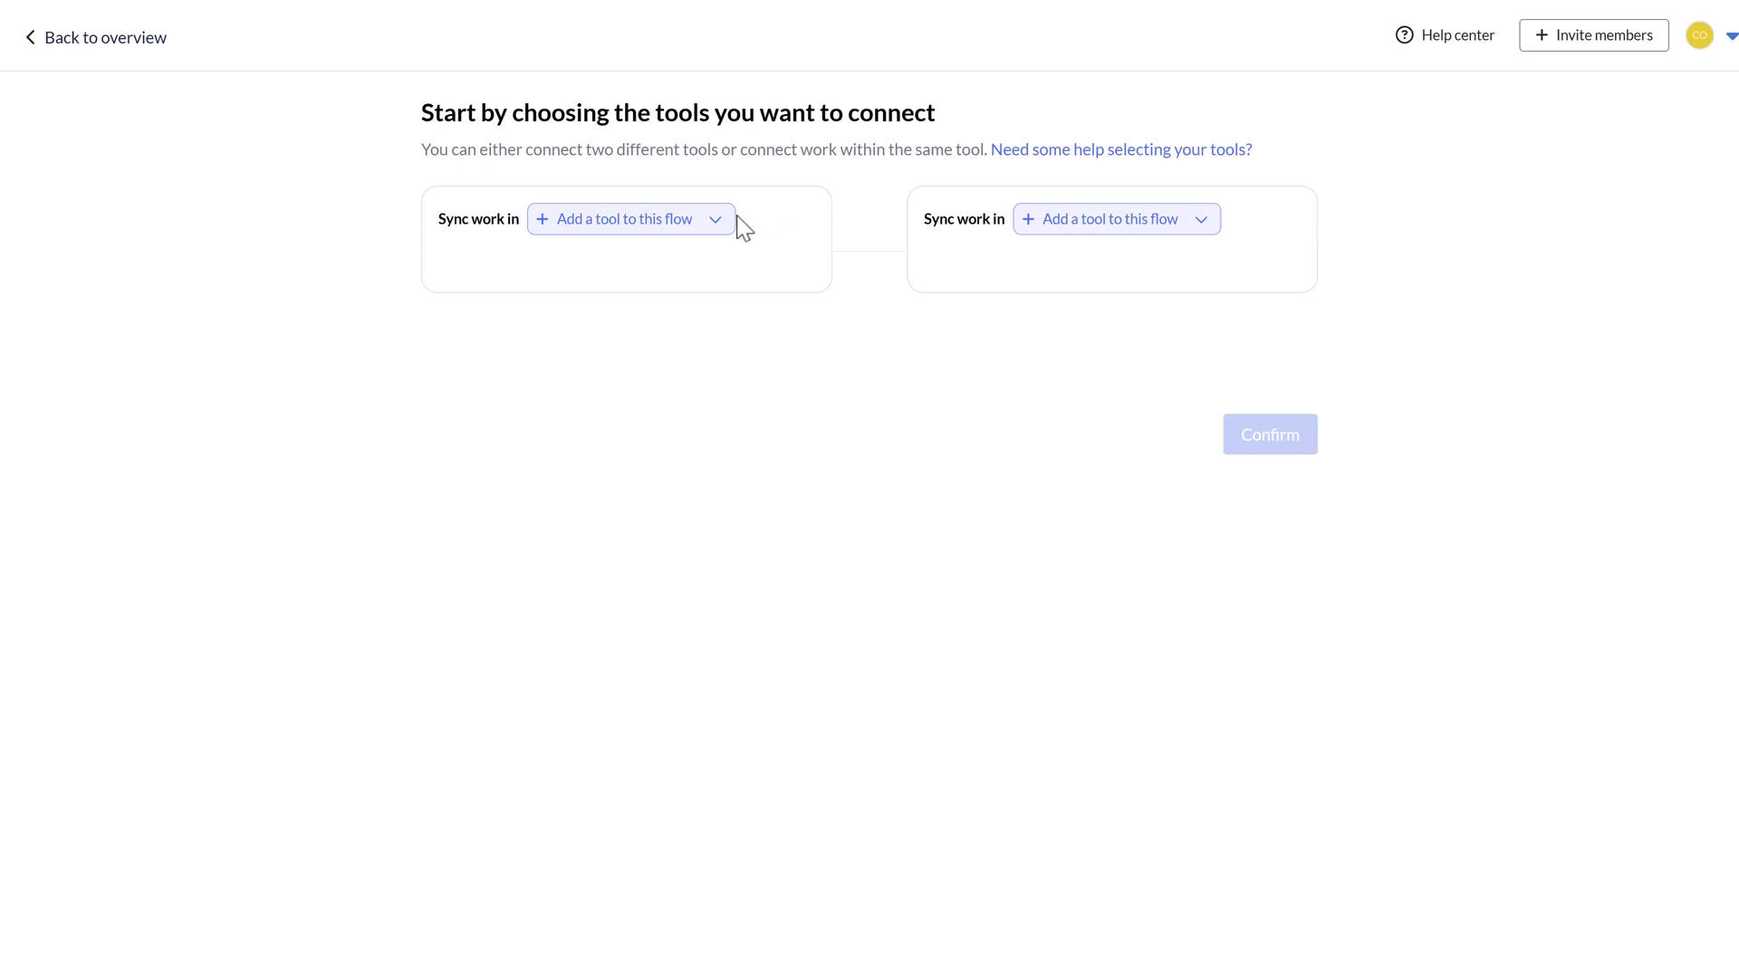
Open the 'Add a tool to this flow' tool list for the flow's first side.
left_click(721, 228)
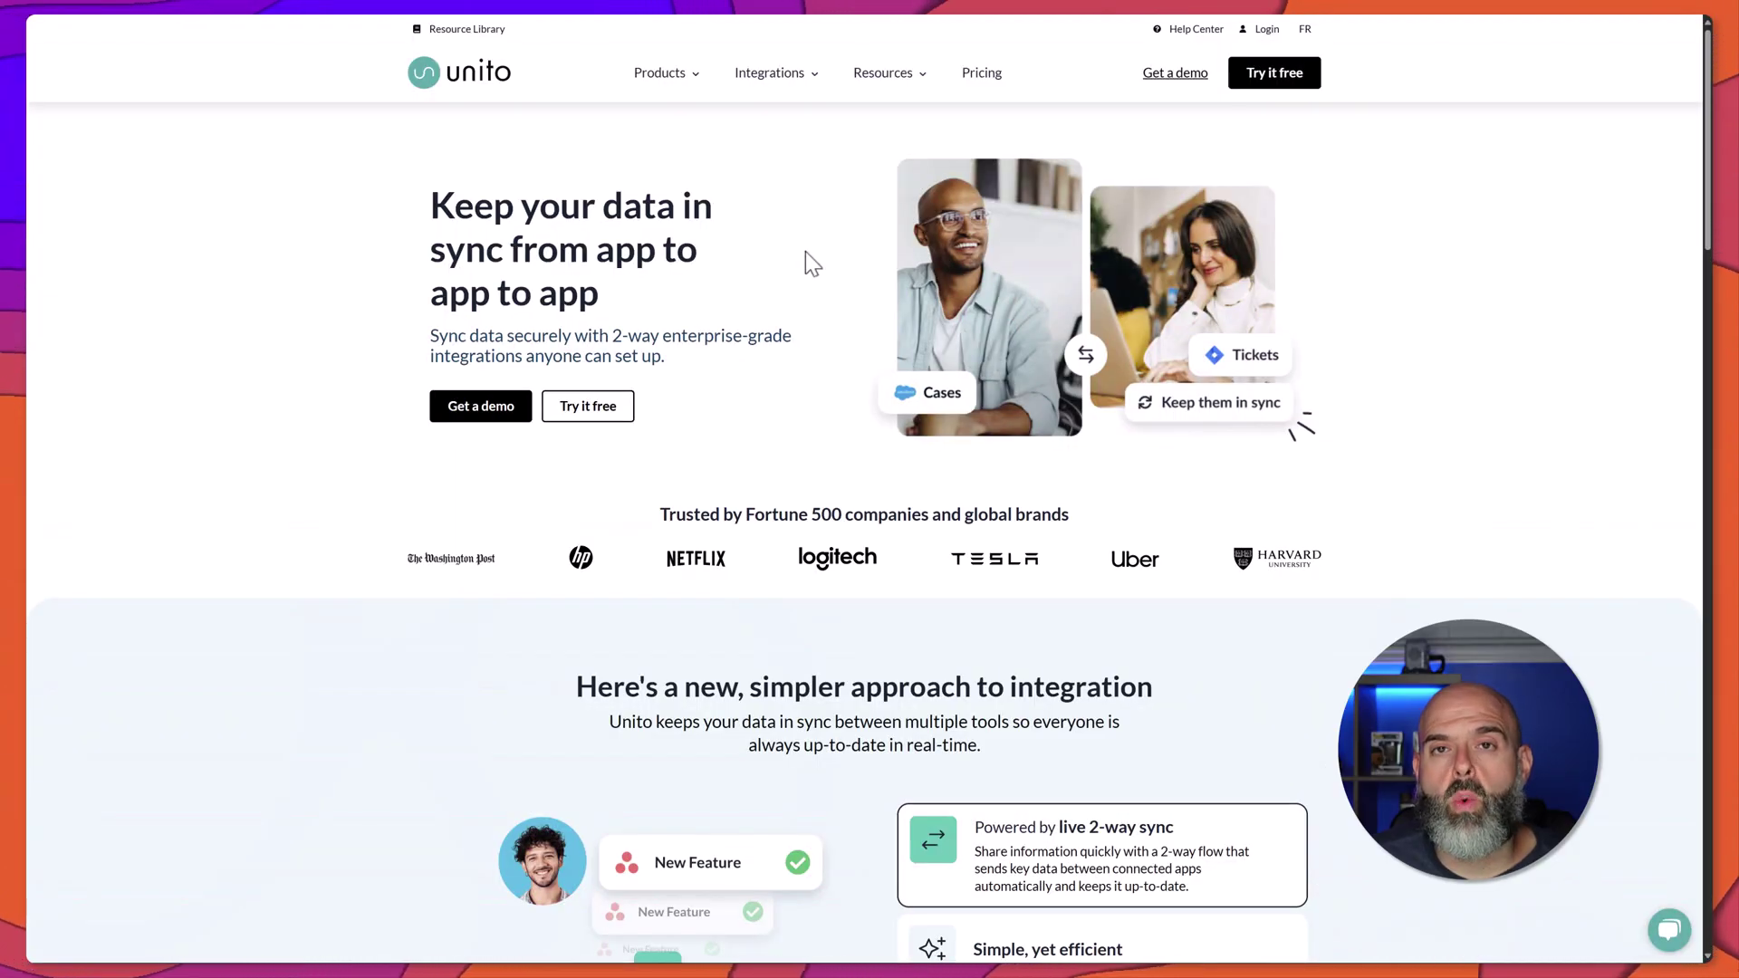
Go to unito.io in the browser.
key("ctrl+l")
type("unito.io")
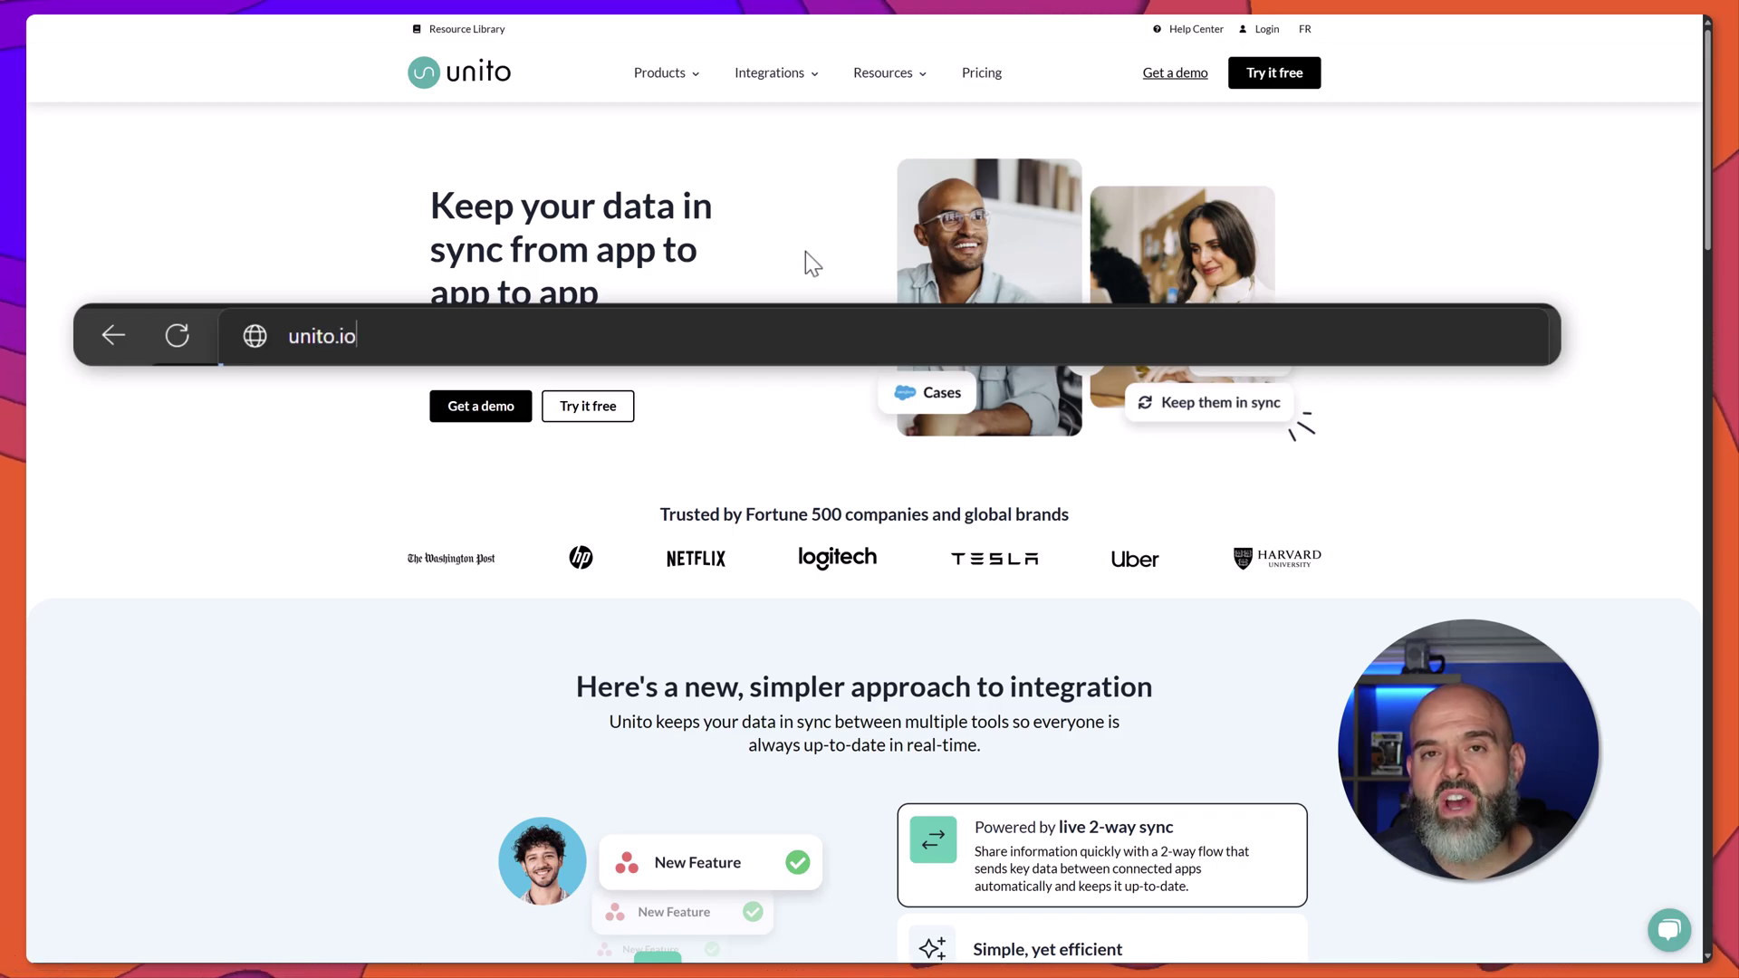
key("Return")
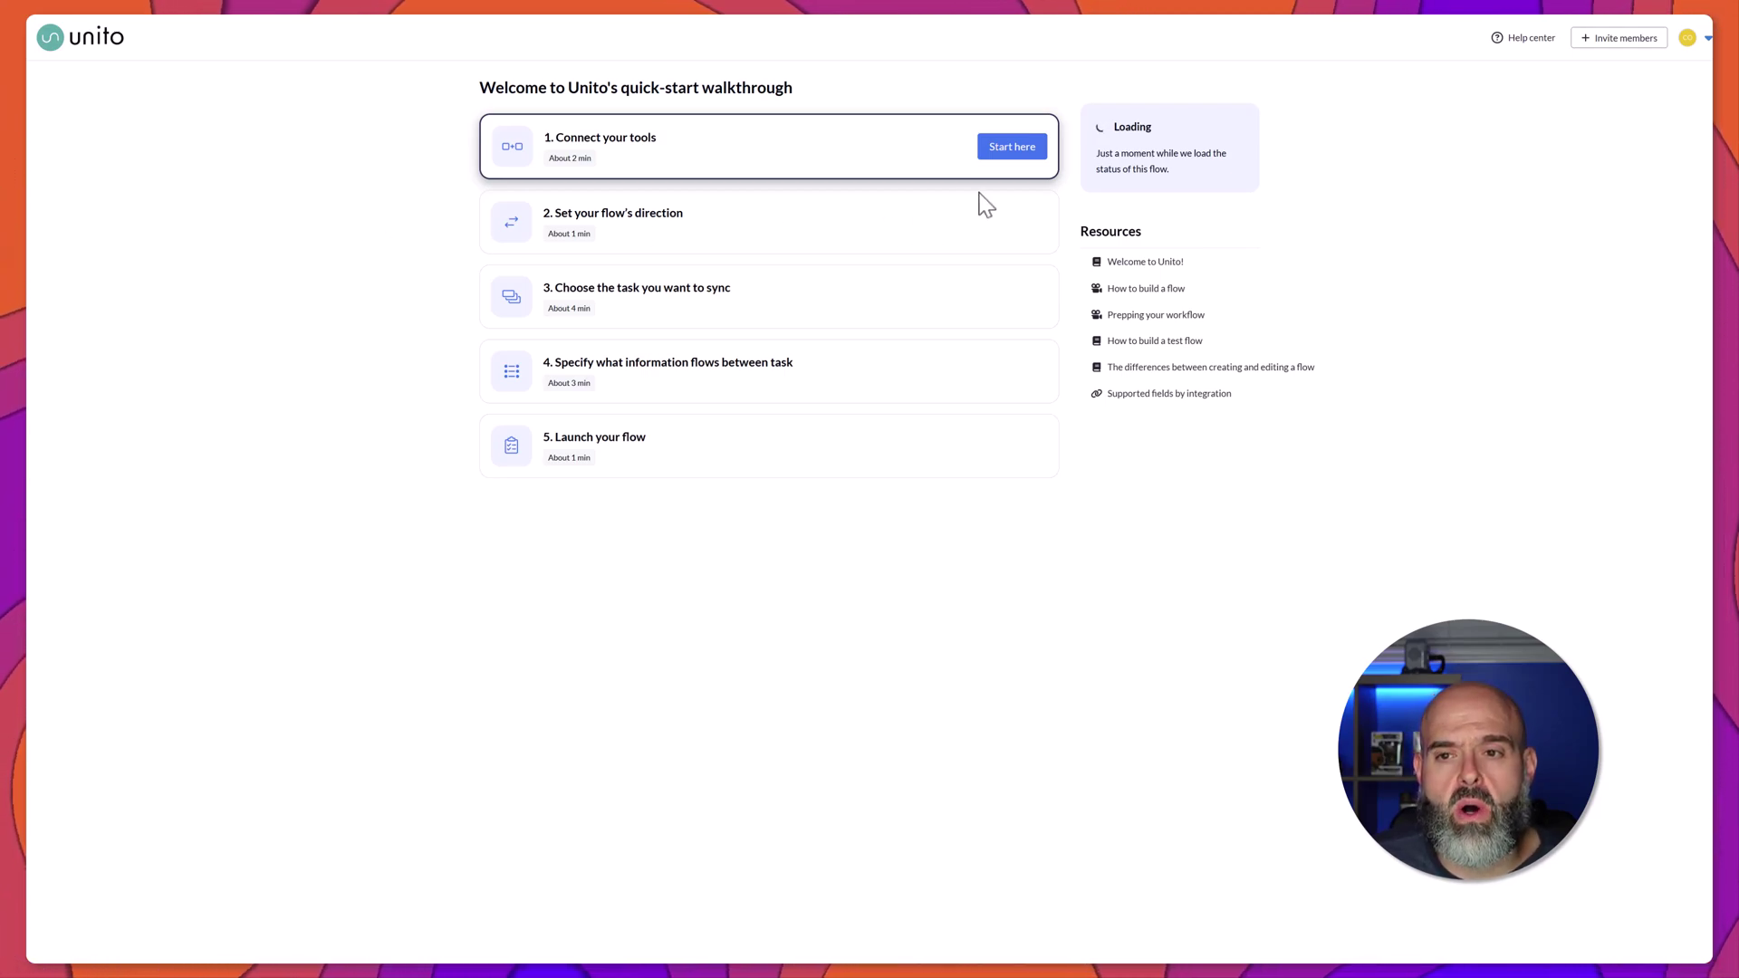
Pick ServiceNow® as the first tool by searching 'Se', and open its account list.
left_click(1022, 150)
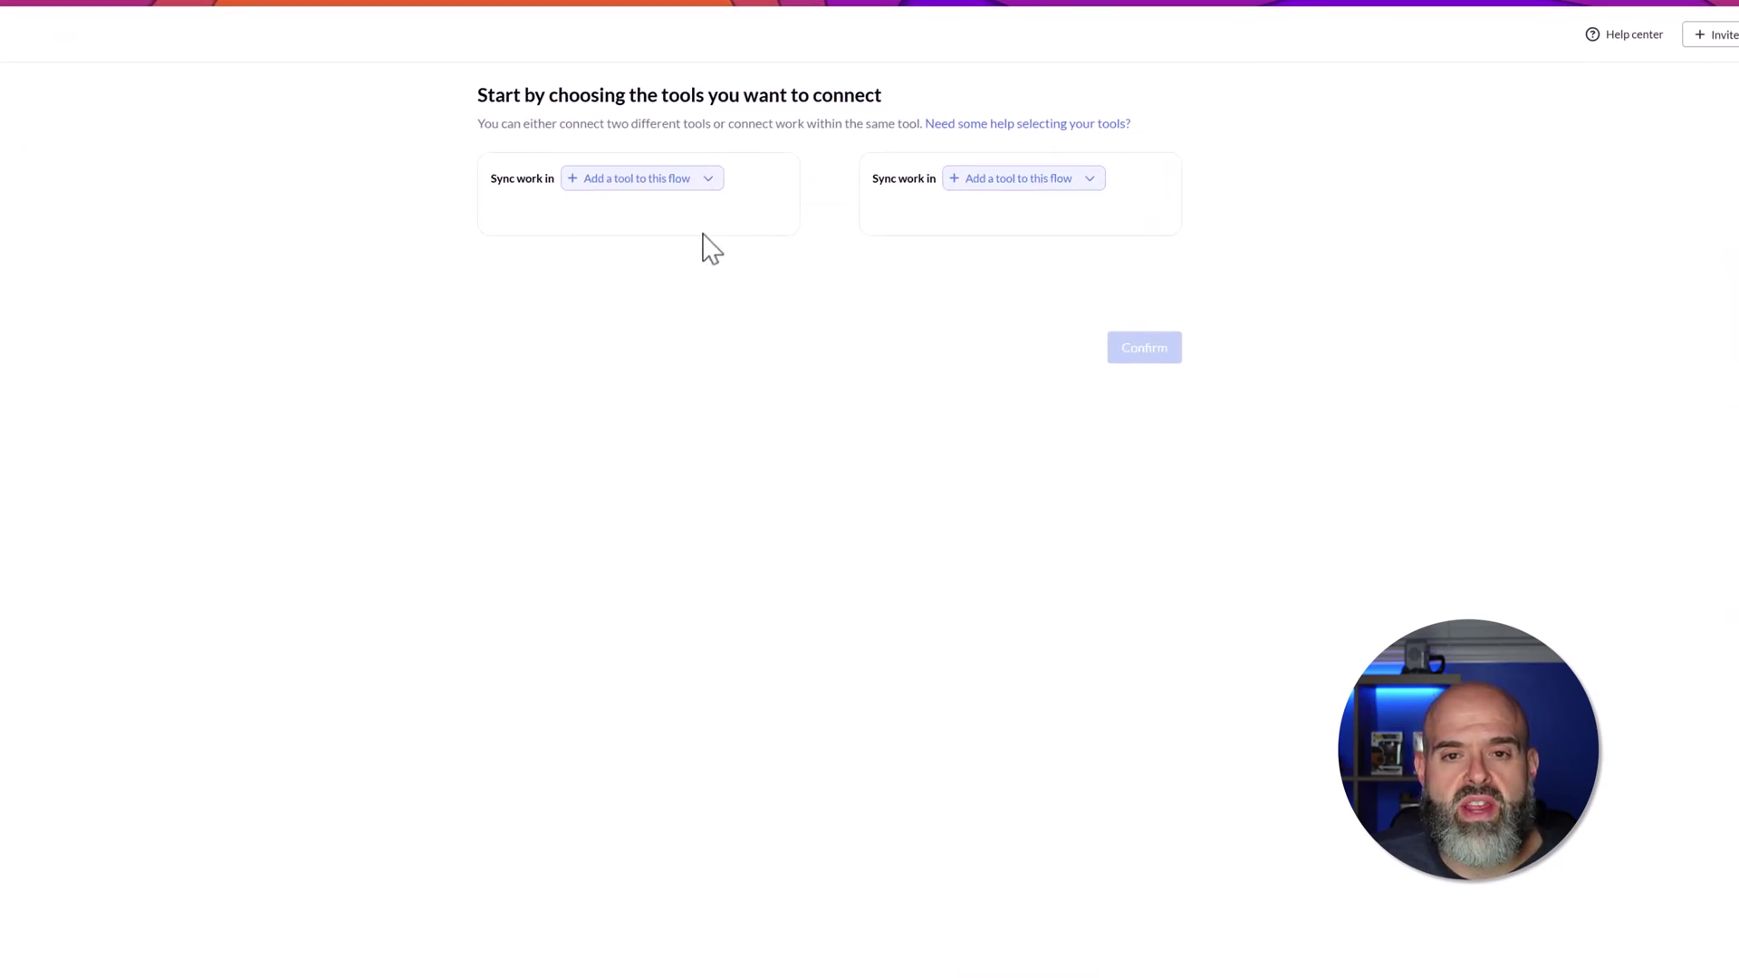
left_click(605, 209)
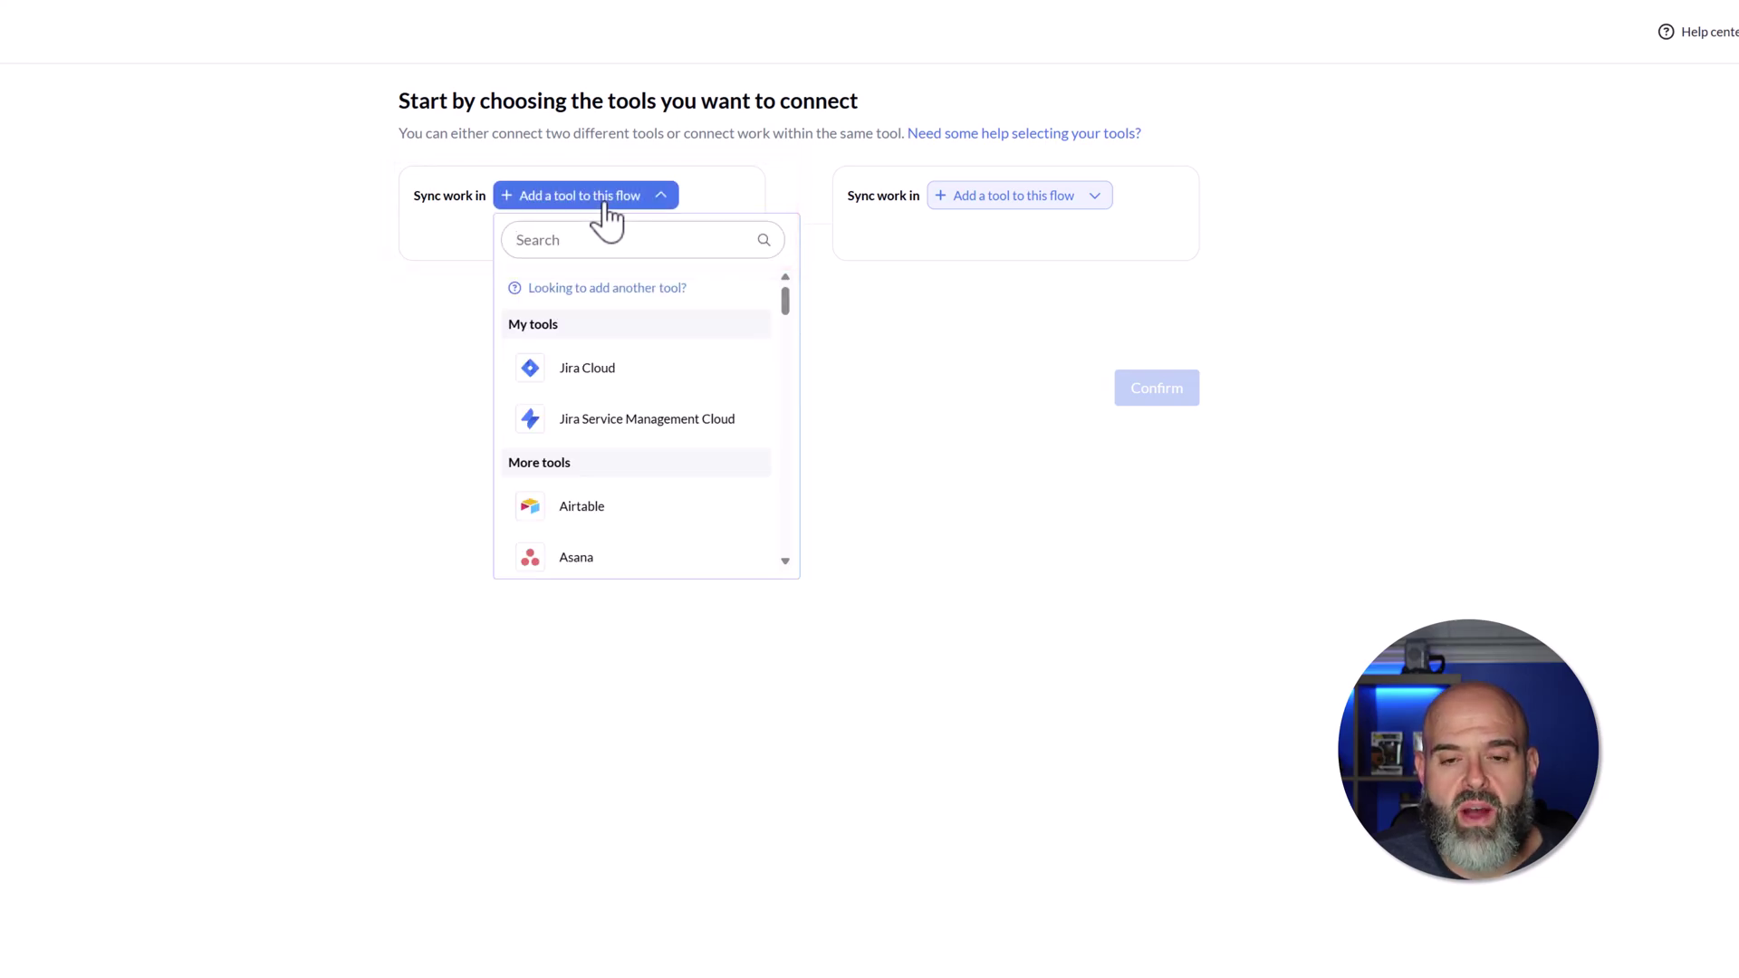
type("Serv")
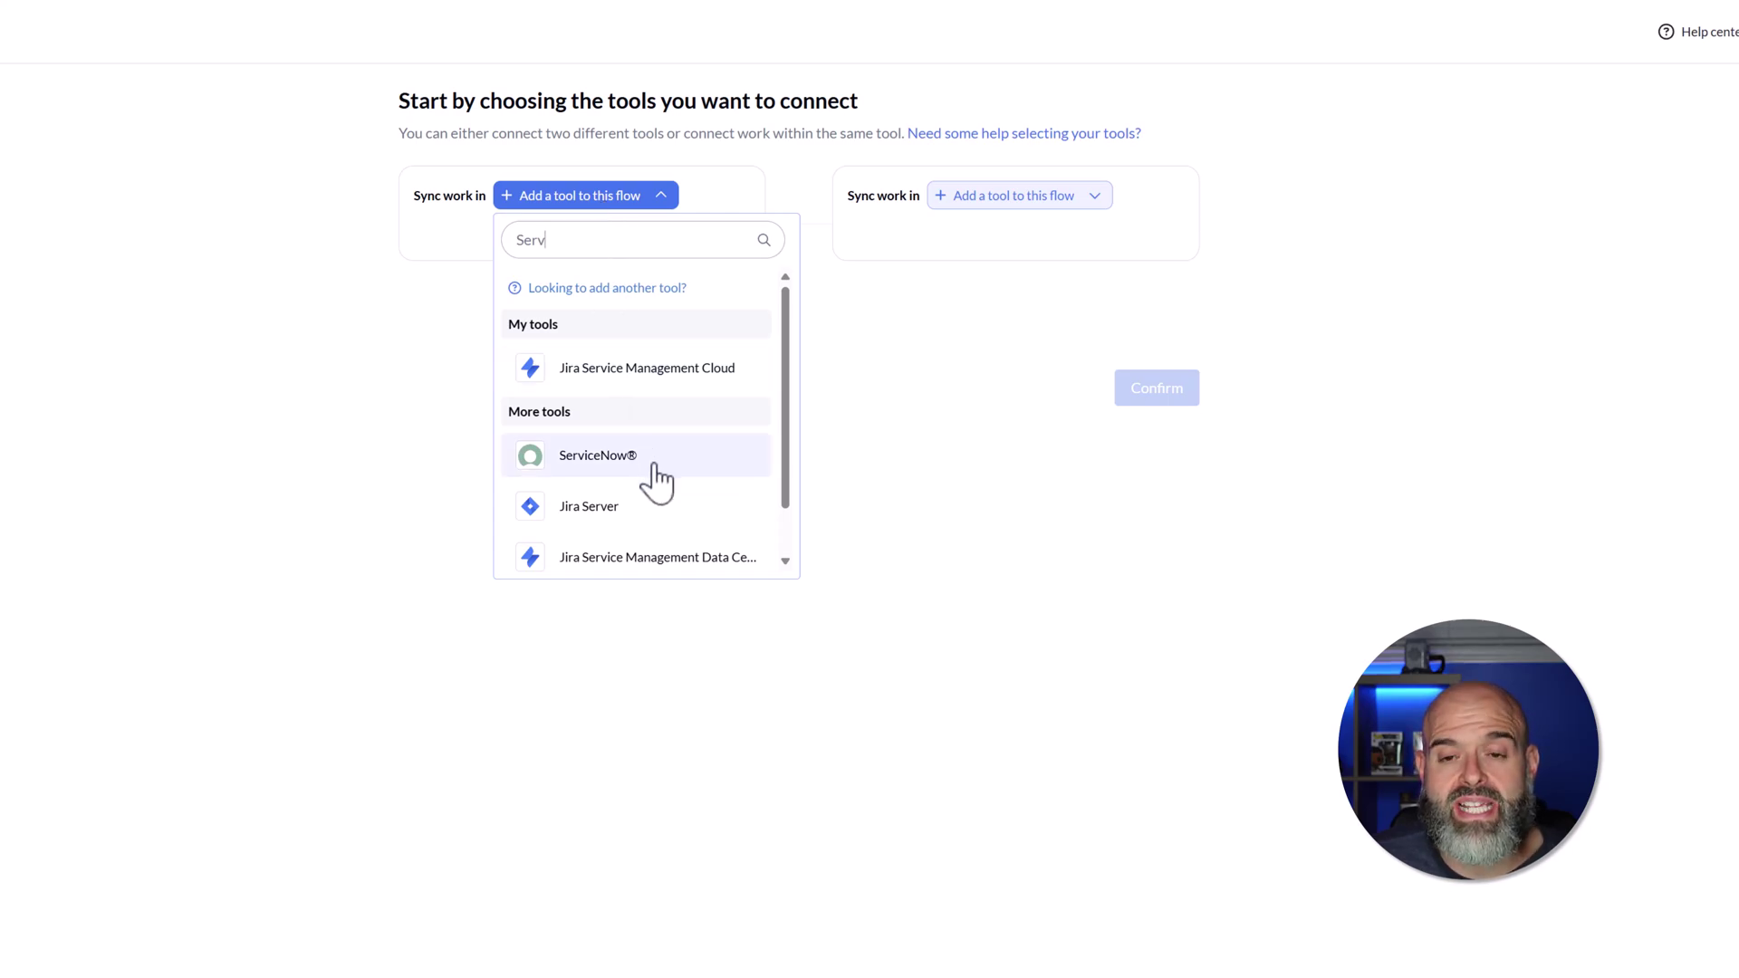
left_click(654, 463)
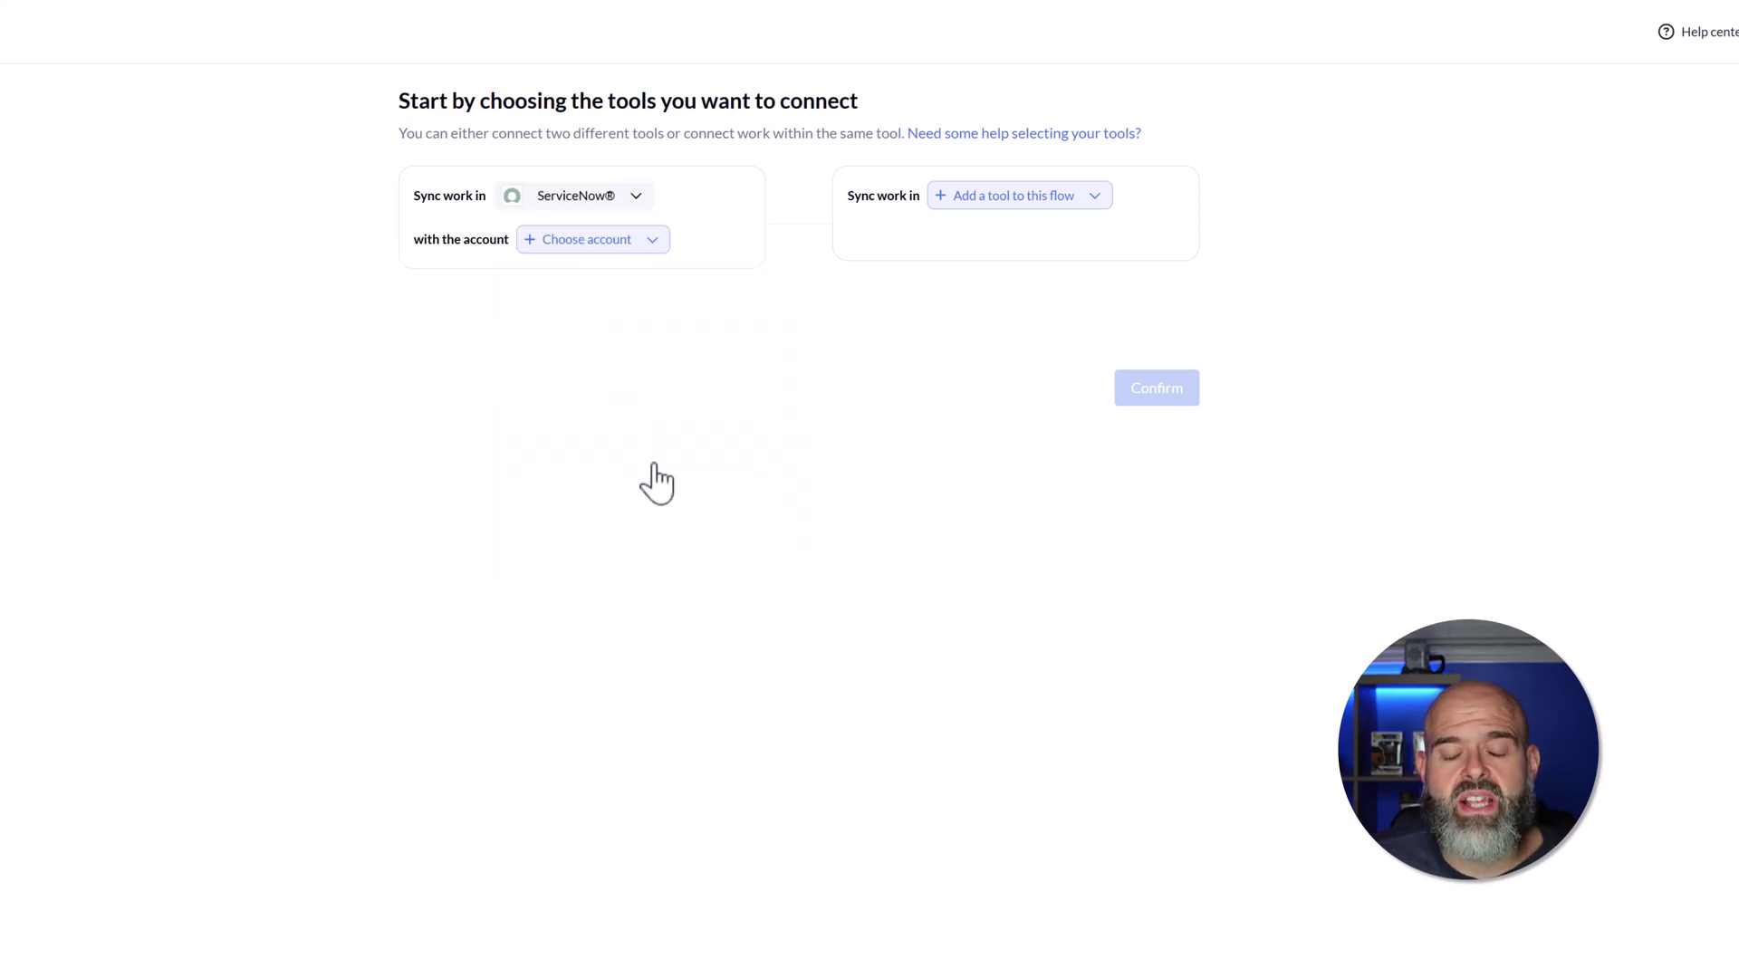
left_click(623, 262)
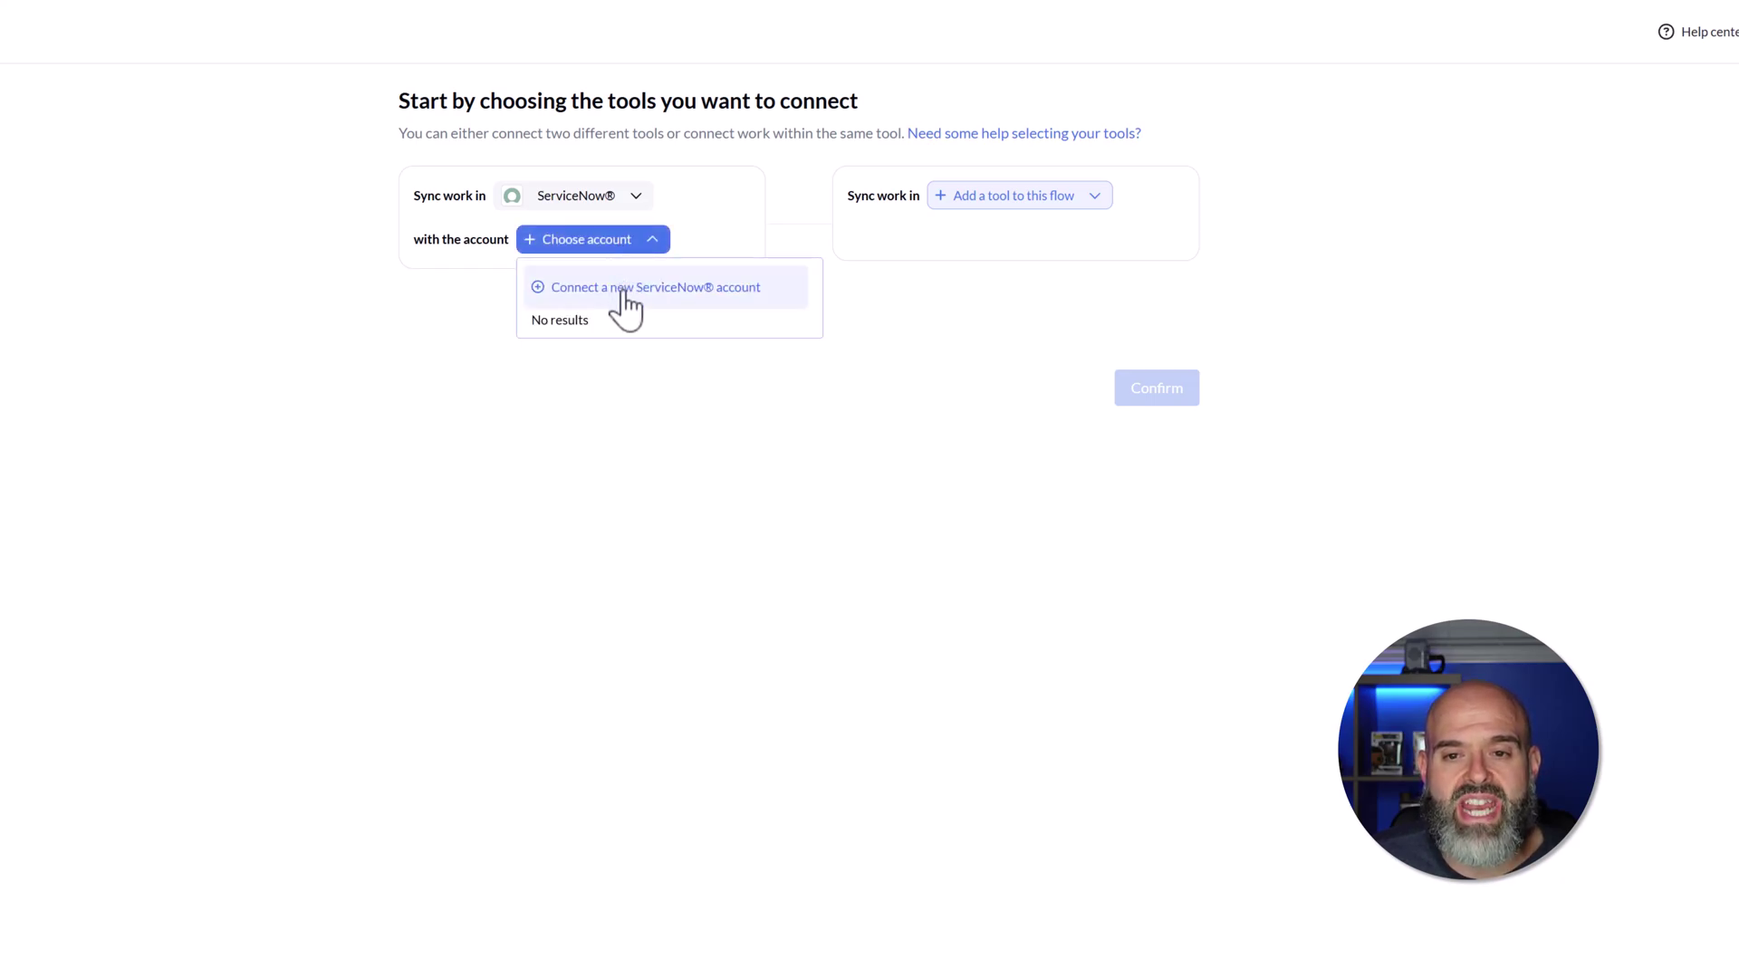
Connect a new ServiceNow® account with username and password, then dismiss the success notice.
left_click(624, 292)
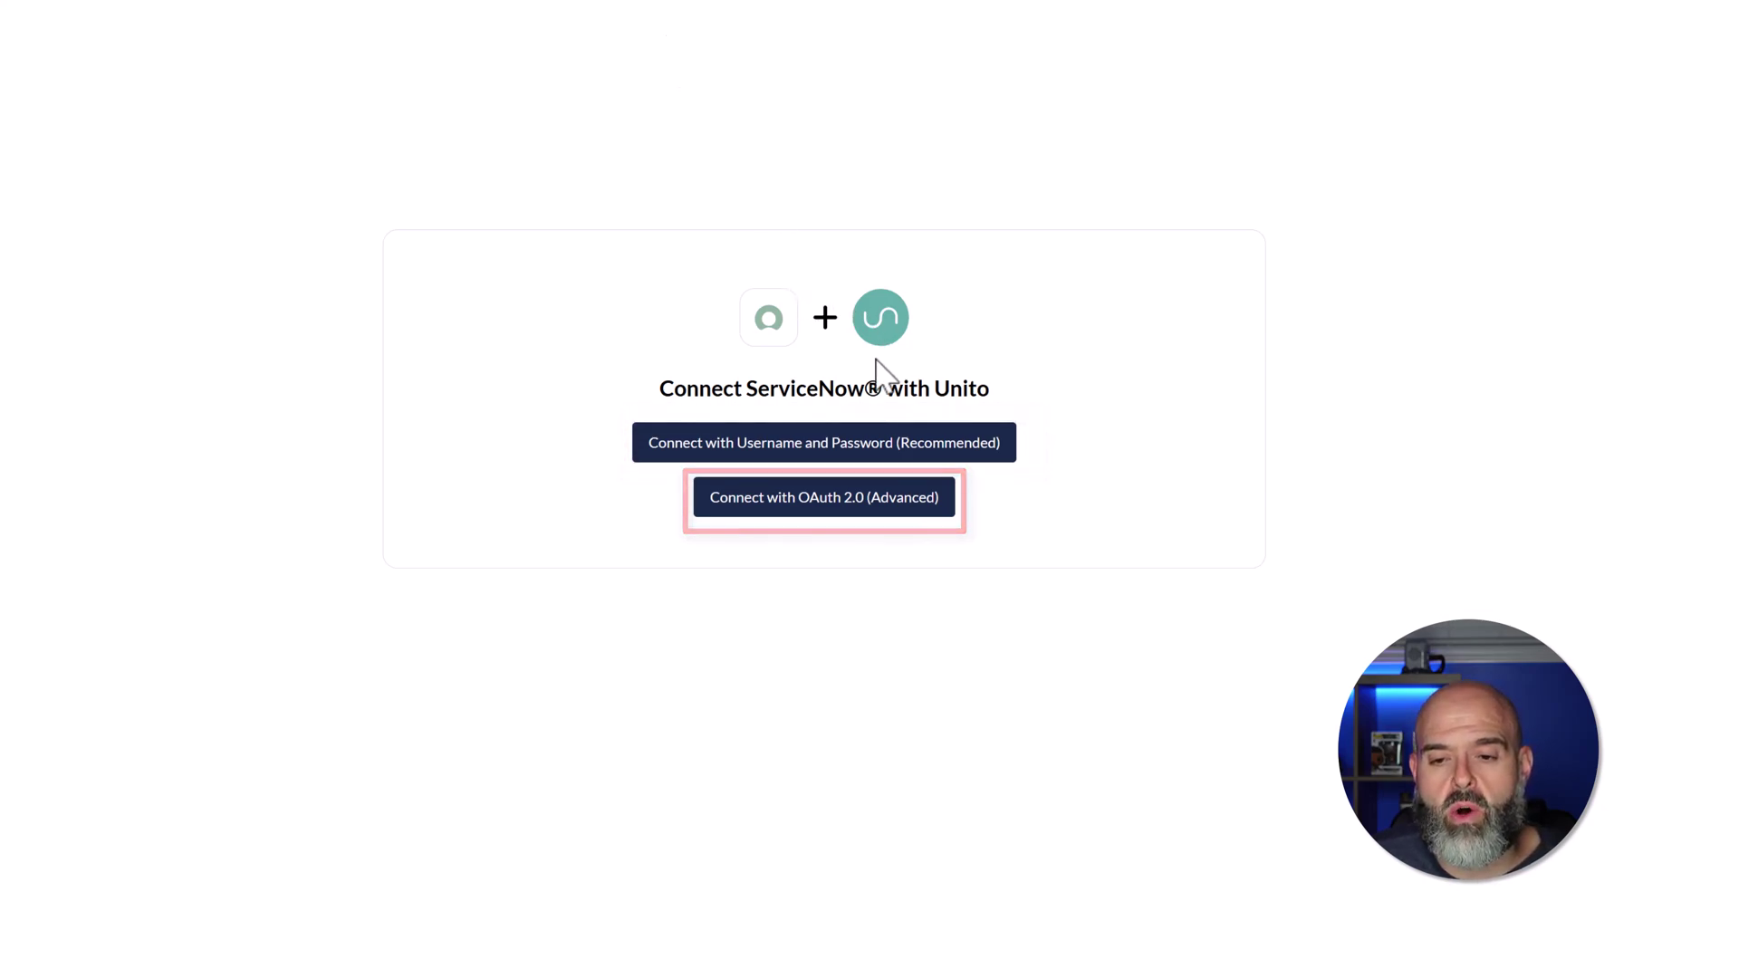
left_click(759, 469)
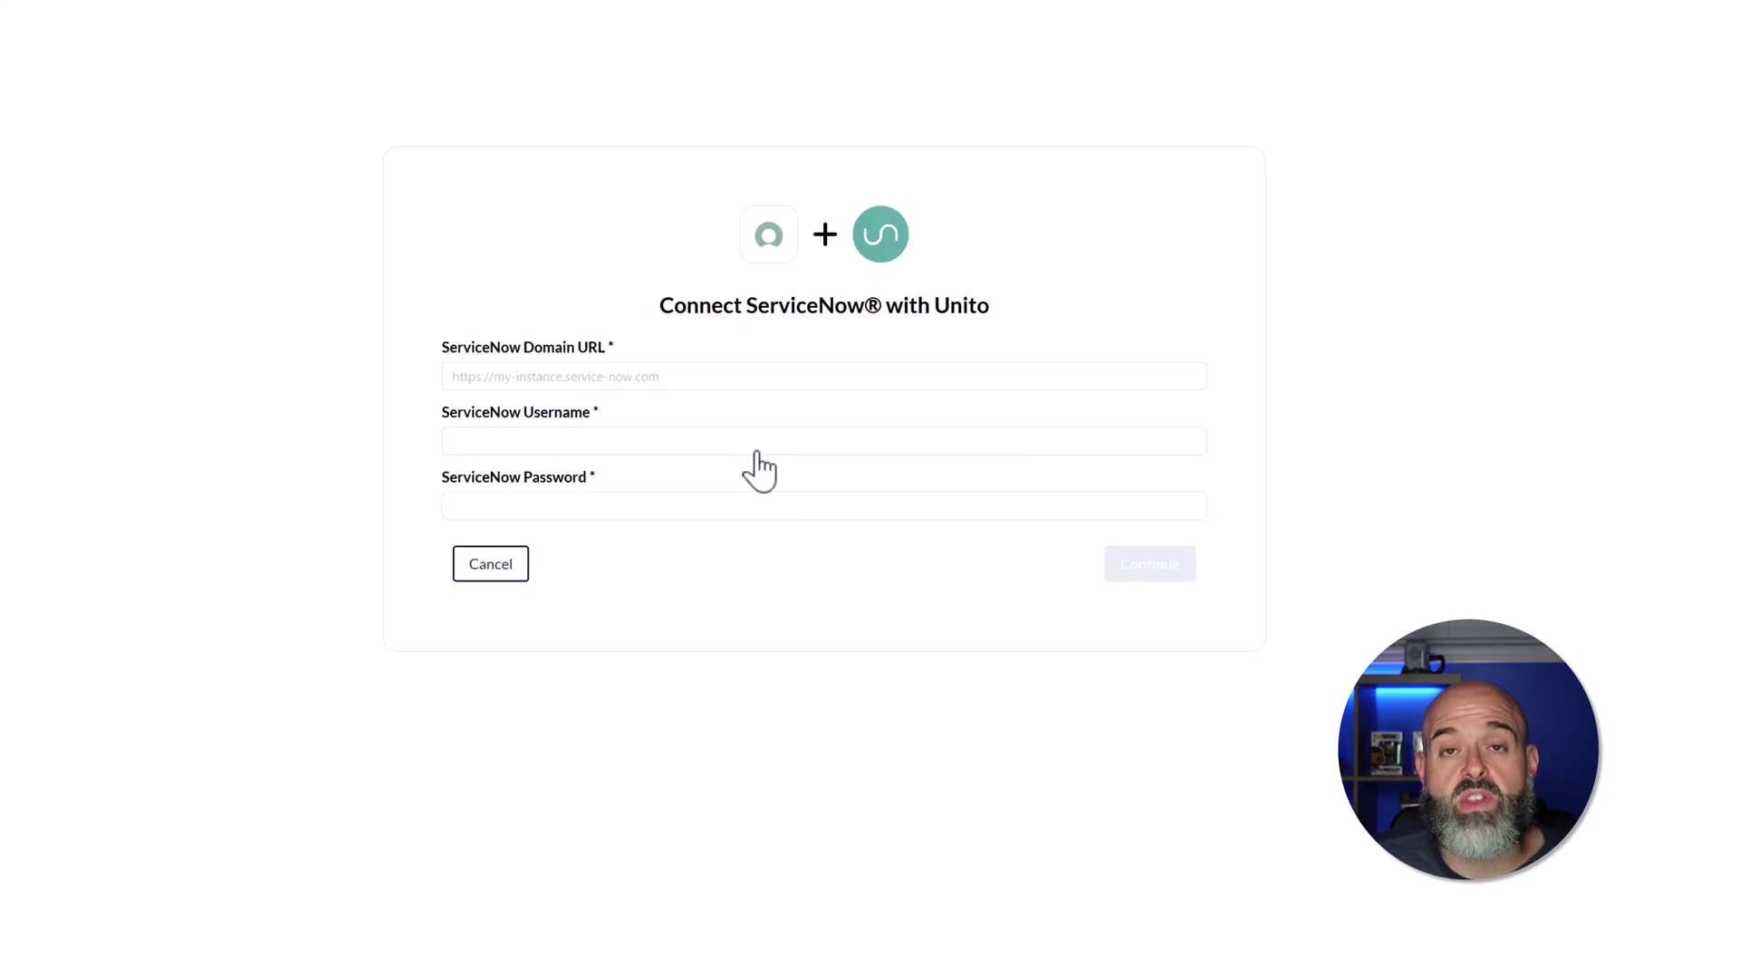
left_click(755, 446)
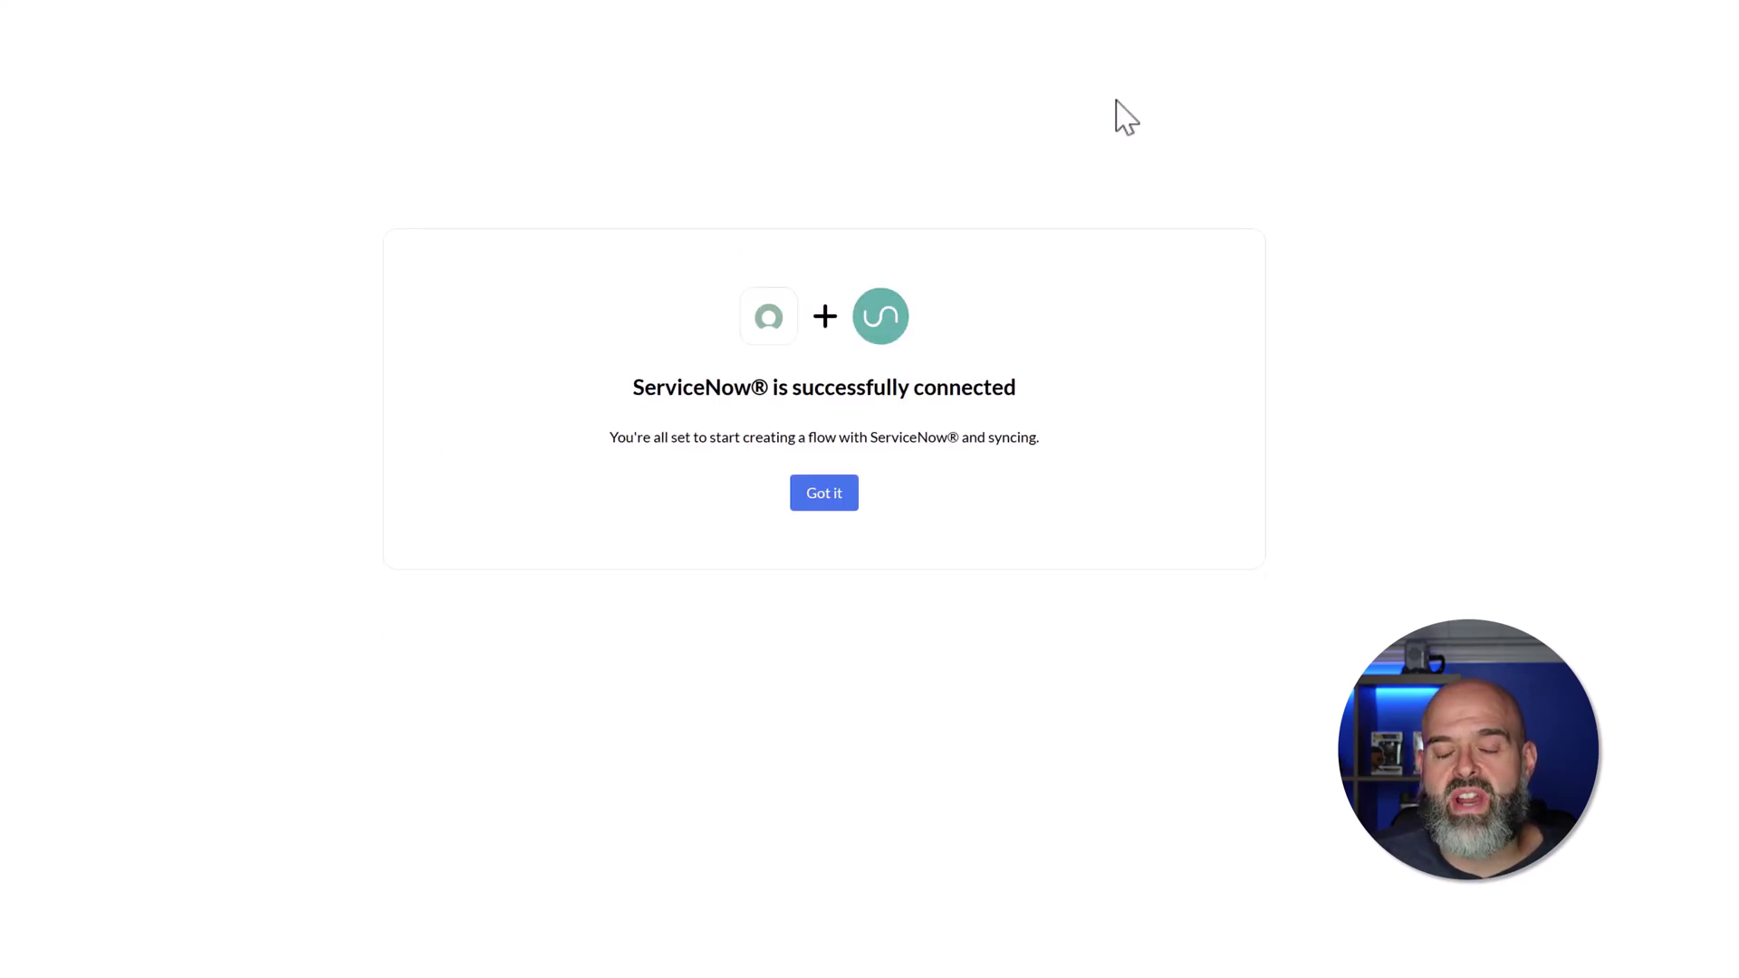
left_click(838, 504)
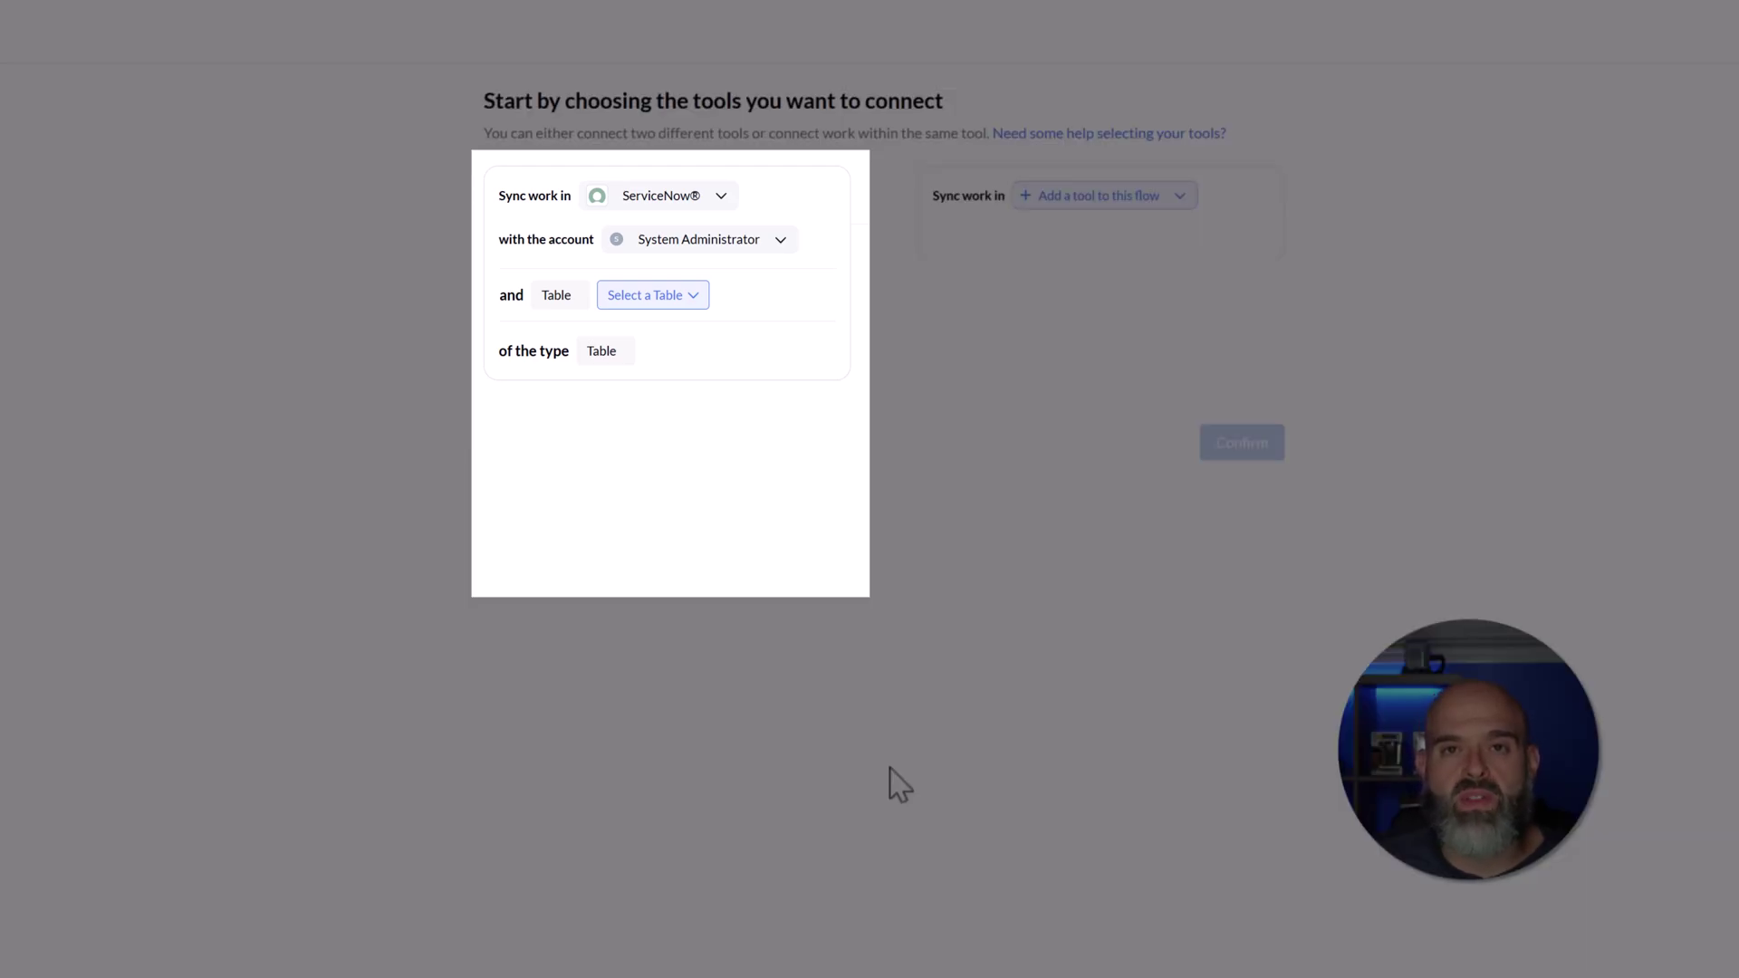
Choose the Incident table for the ServiceNow side.
left_click(692, 297)
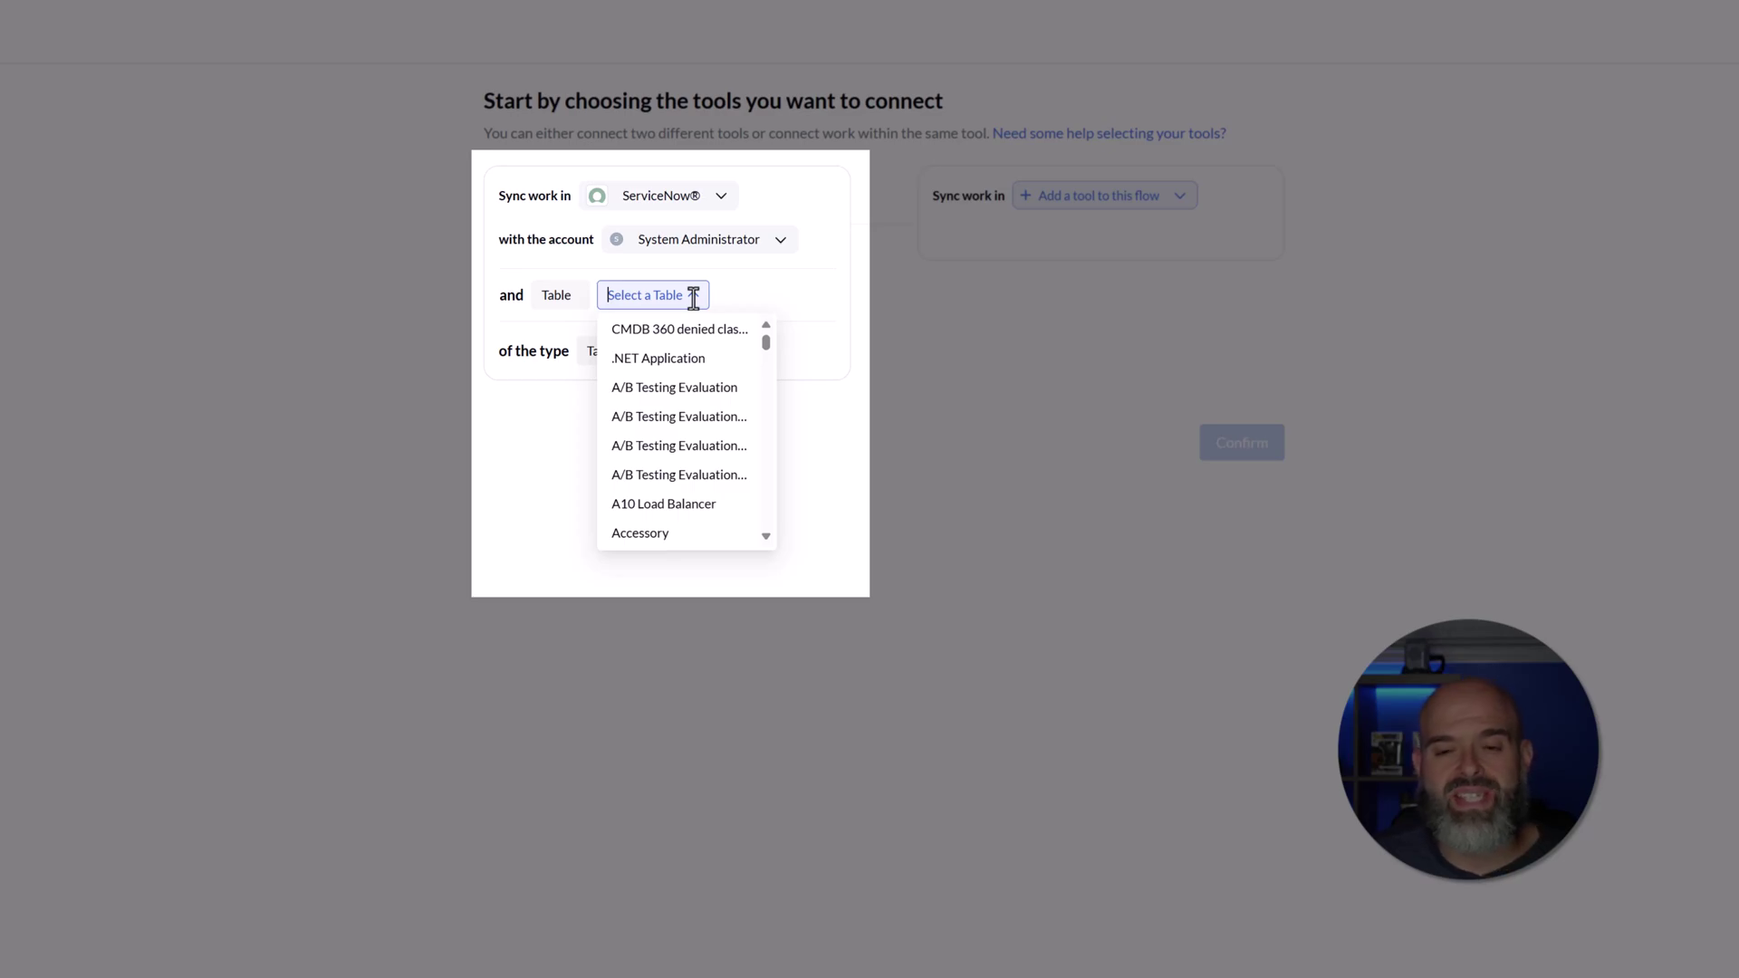
type("incident")
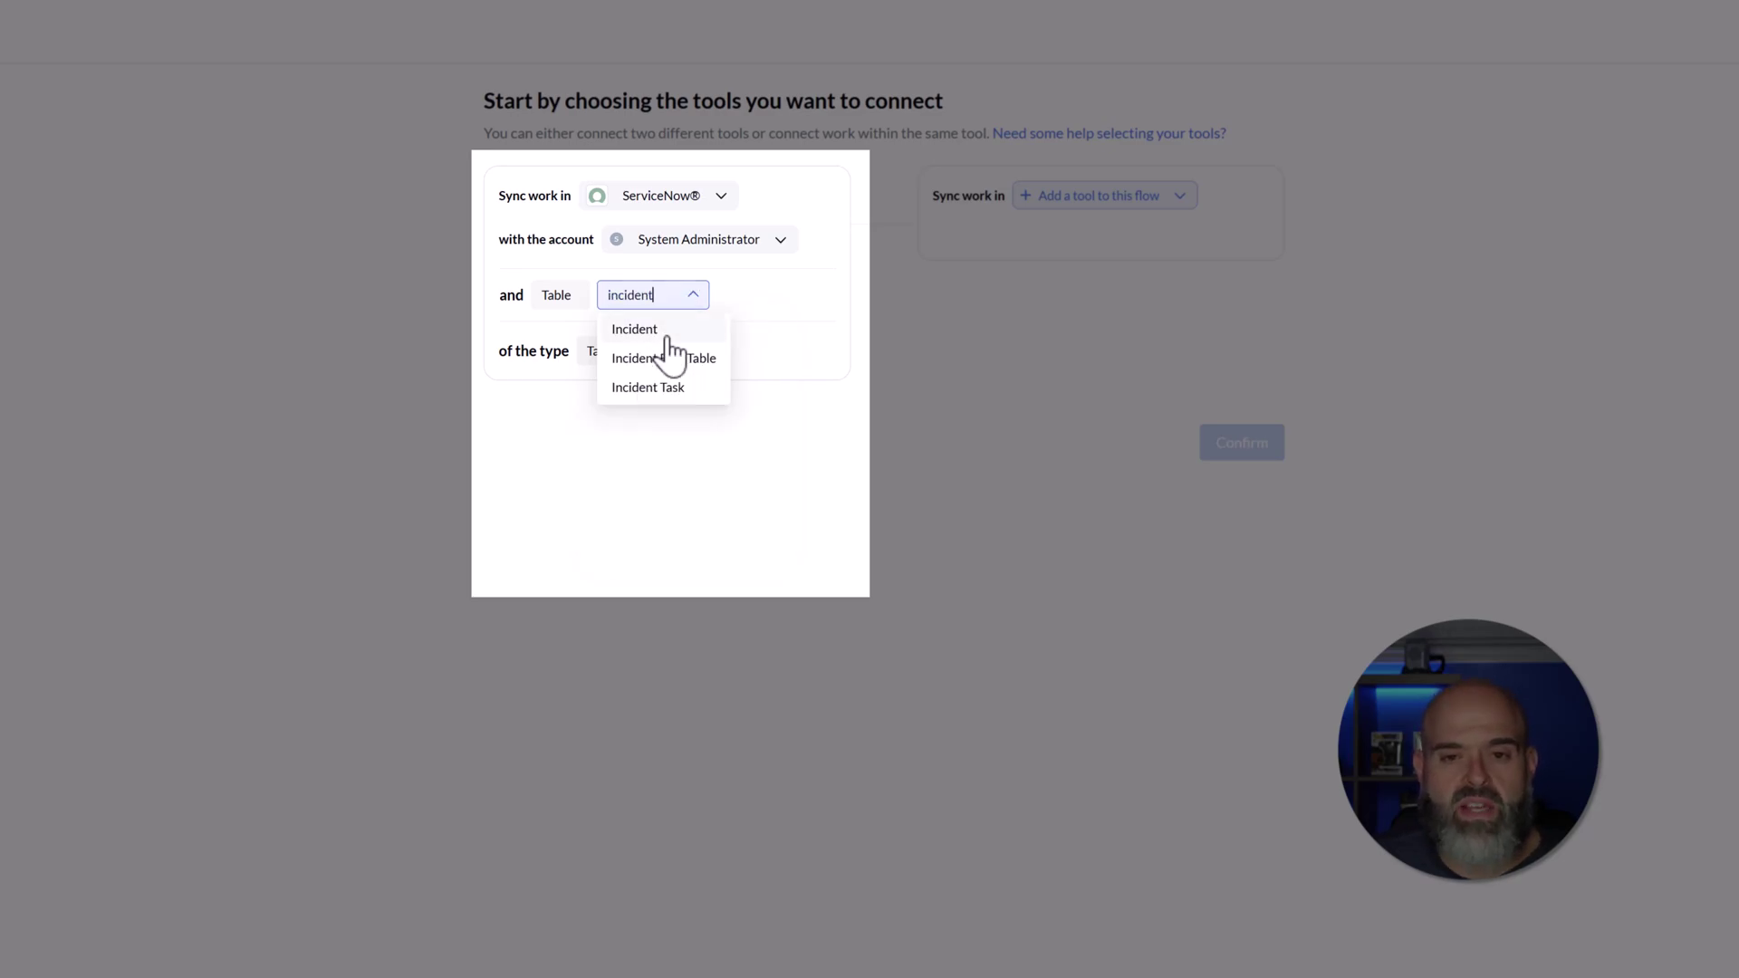
left_click(668, 335)
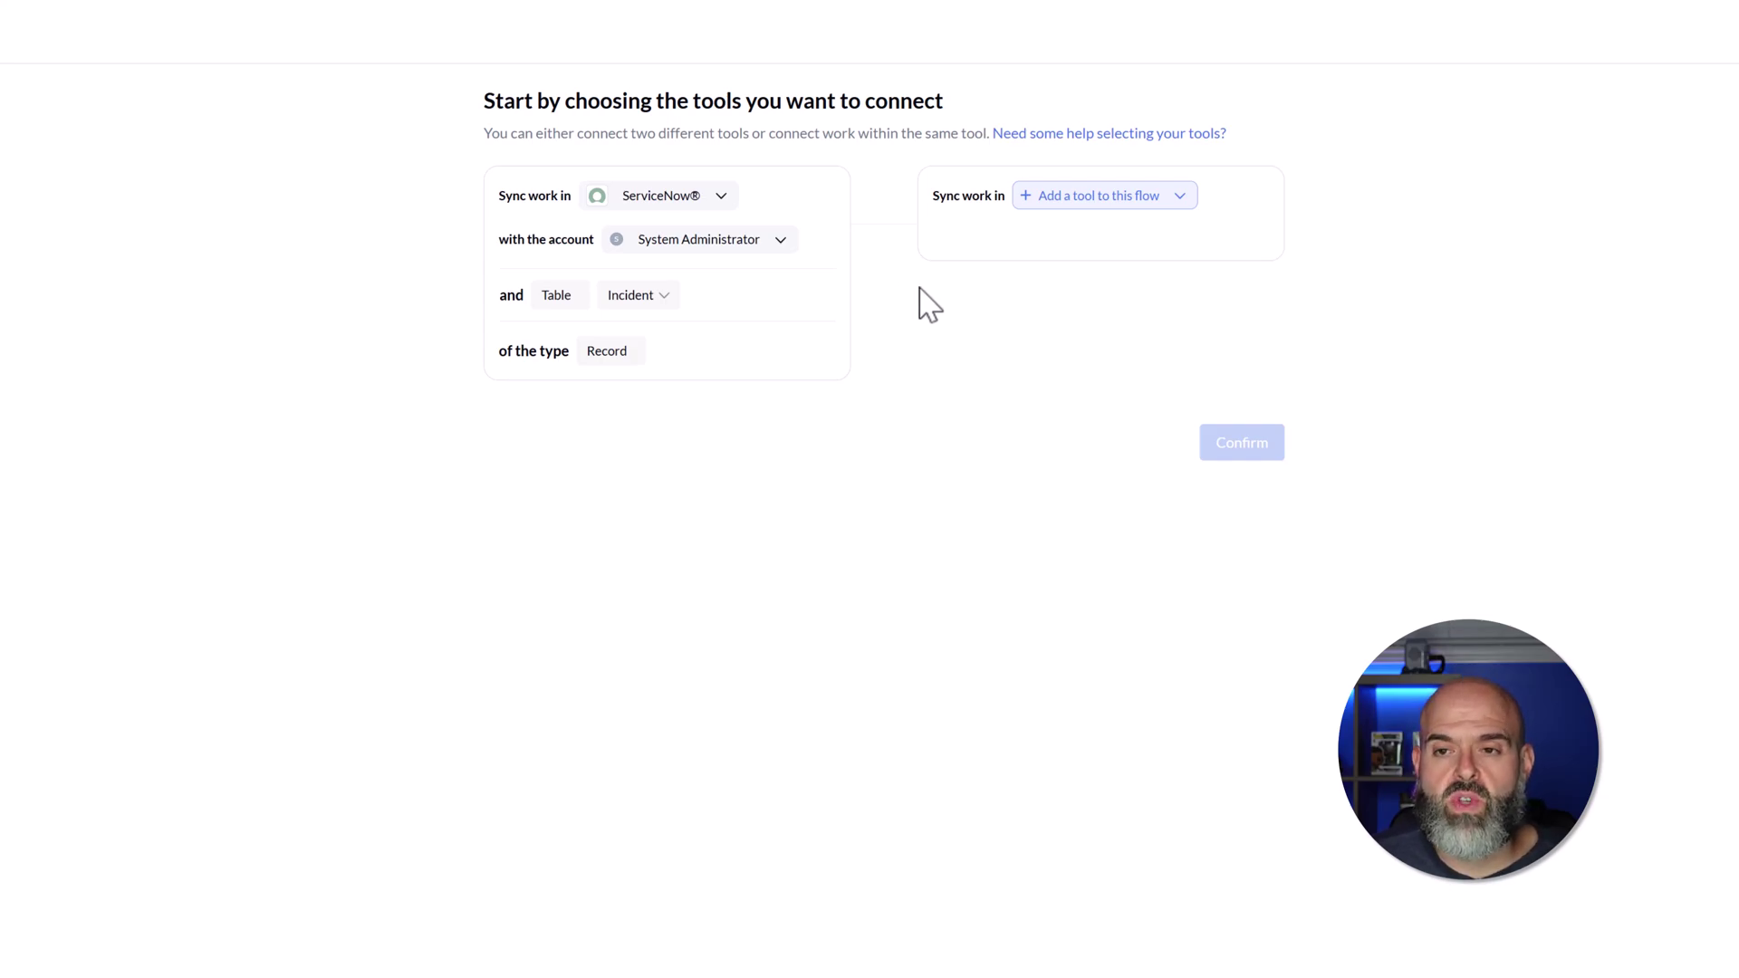
Add Jira Service Management Cloud as the second tool and confirm both sides.
left_click(1150, 211)
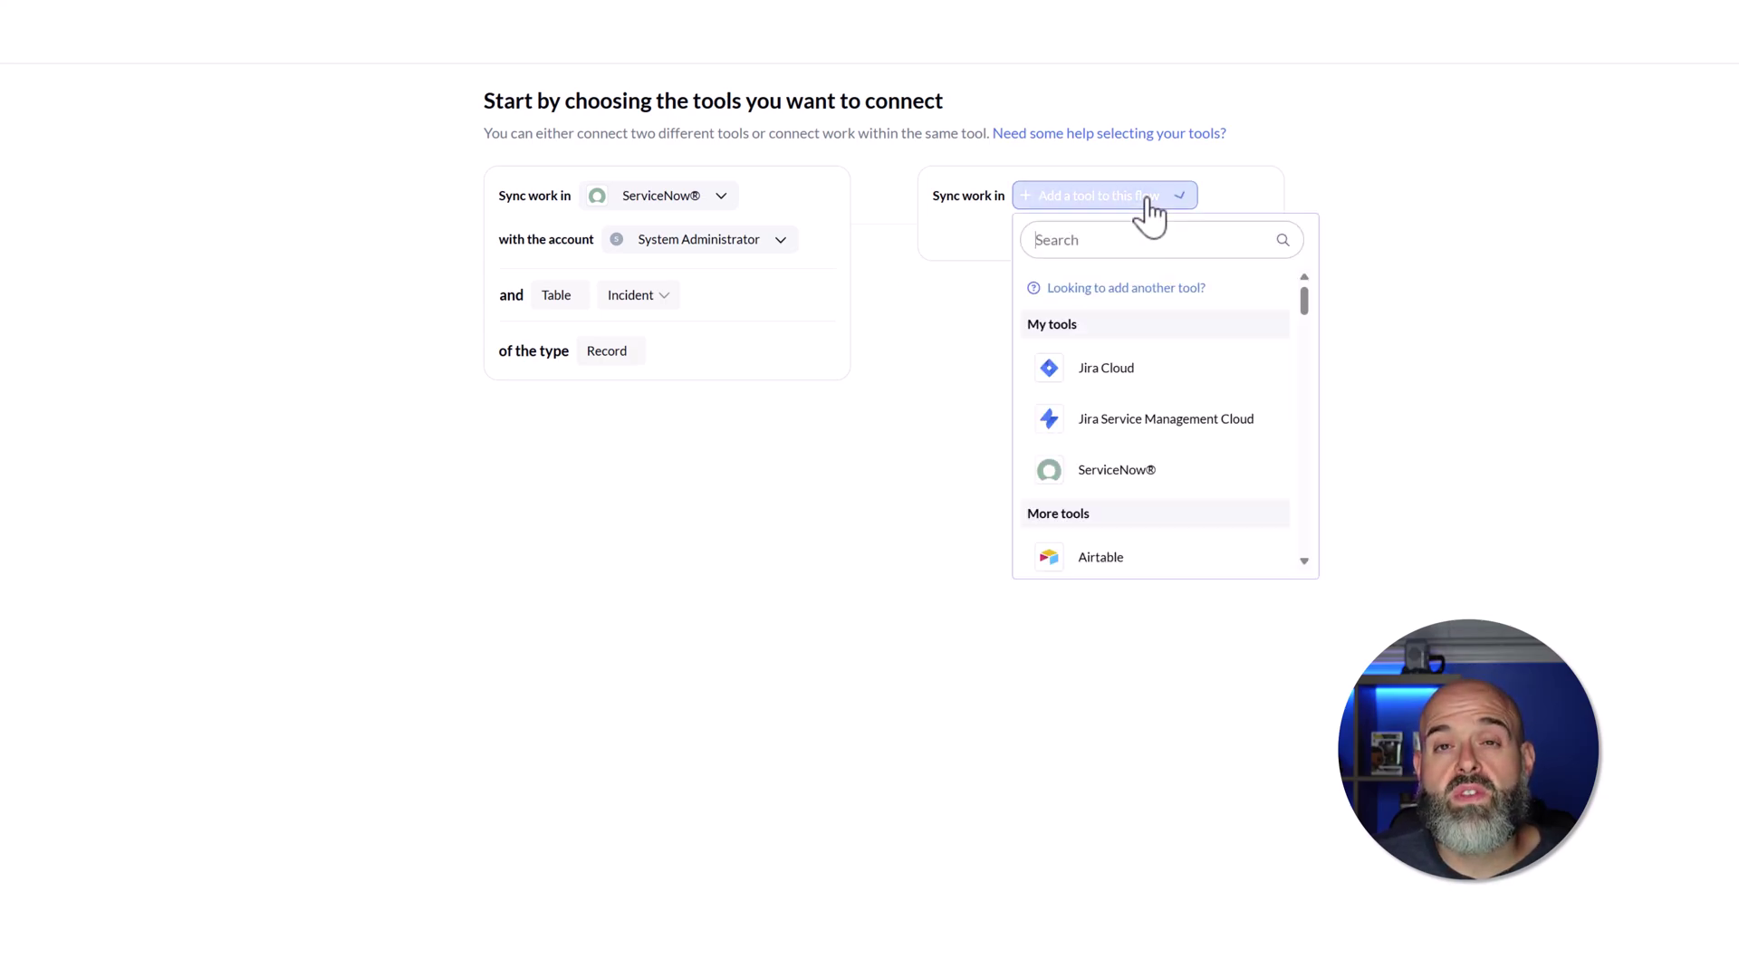
left_click(1193, 422)
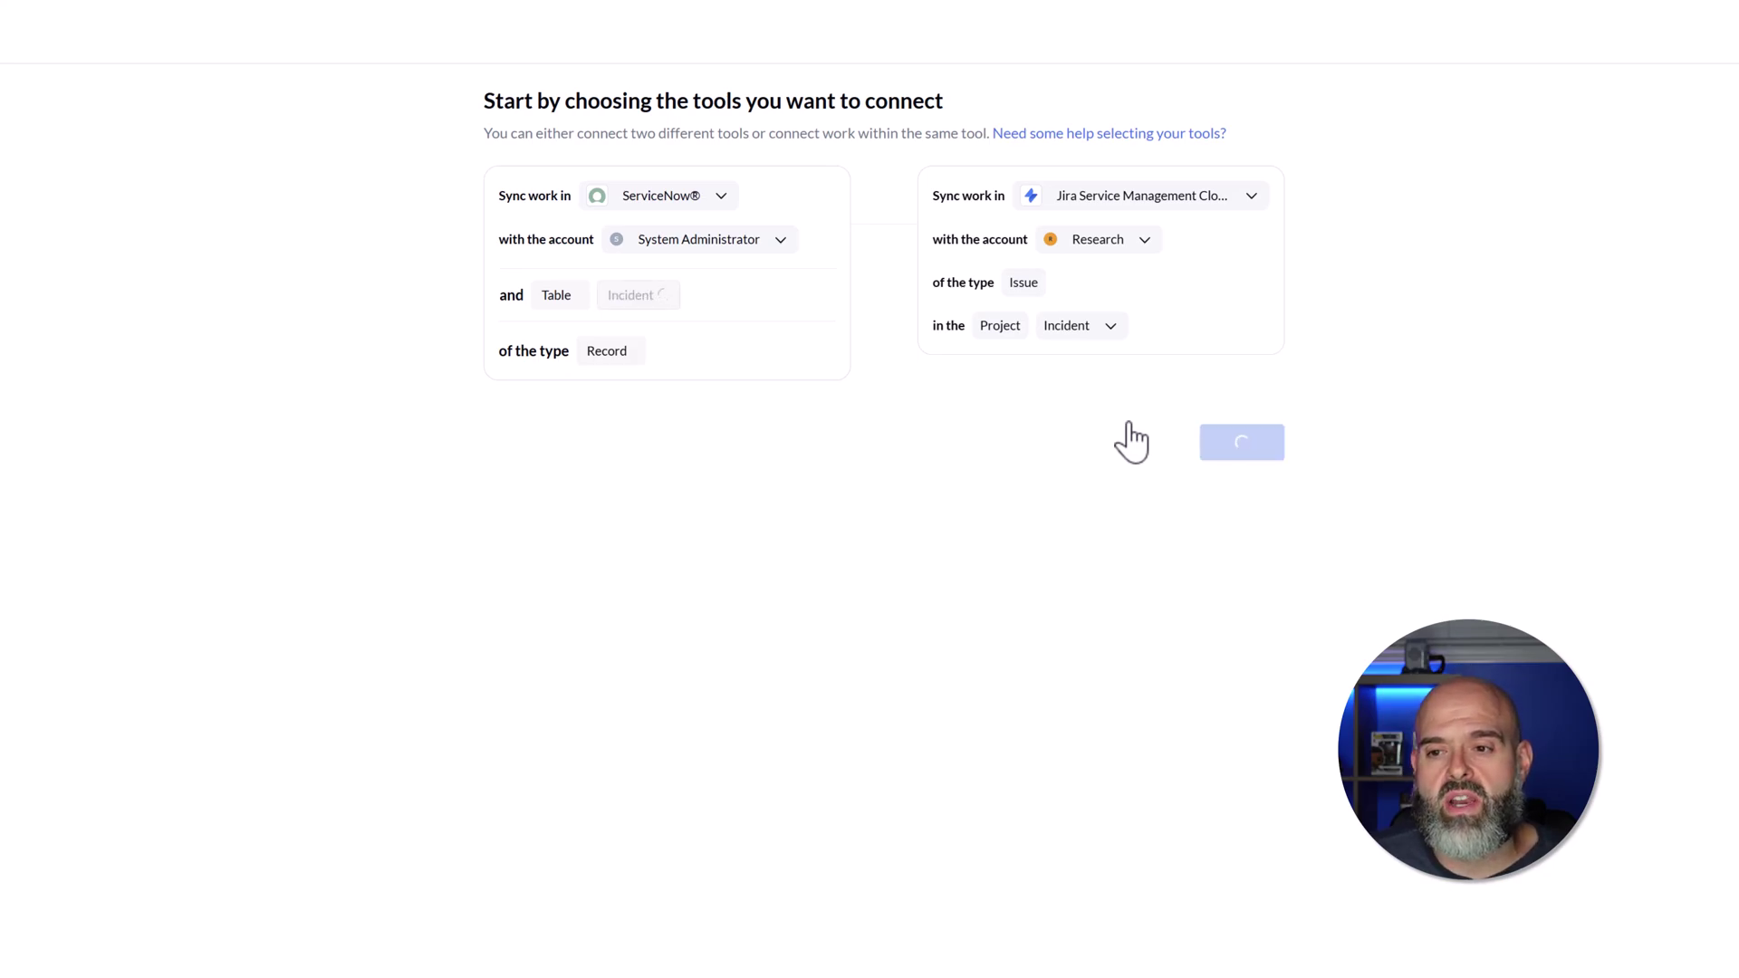
left_click(1263, 451)
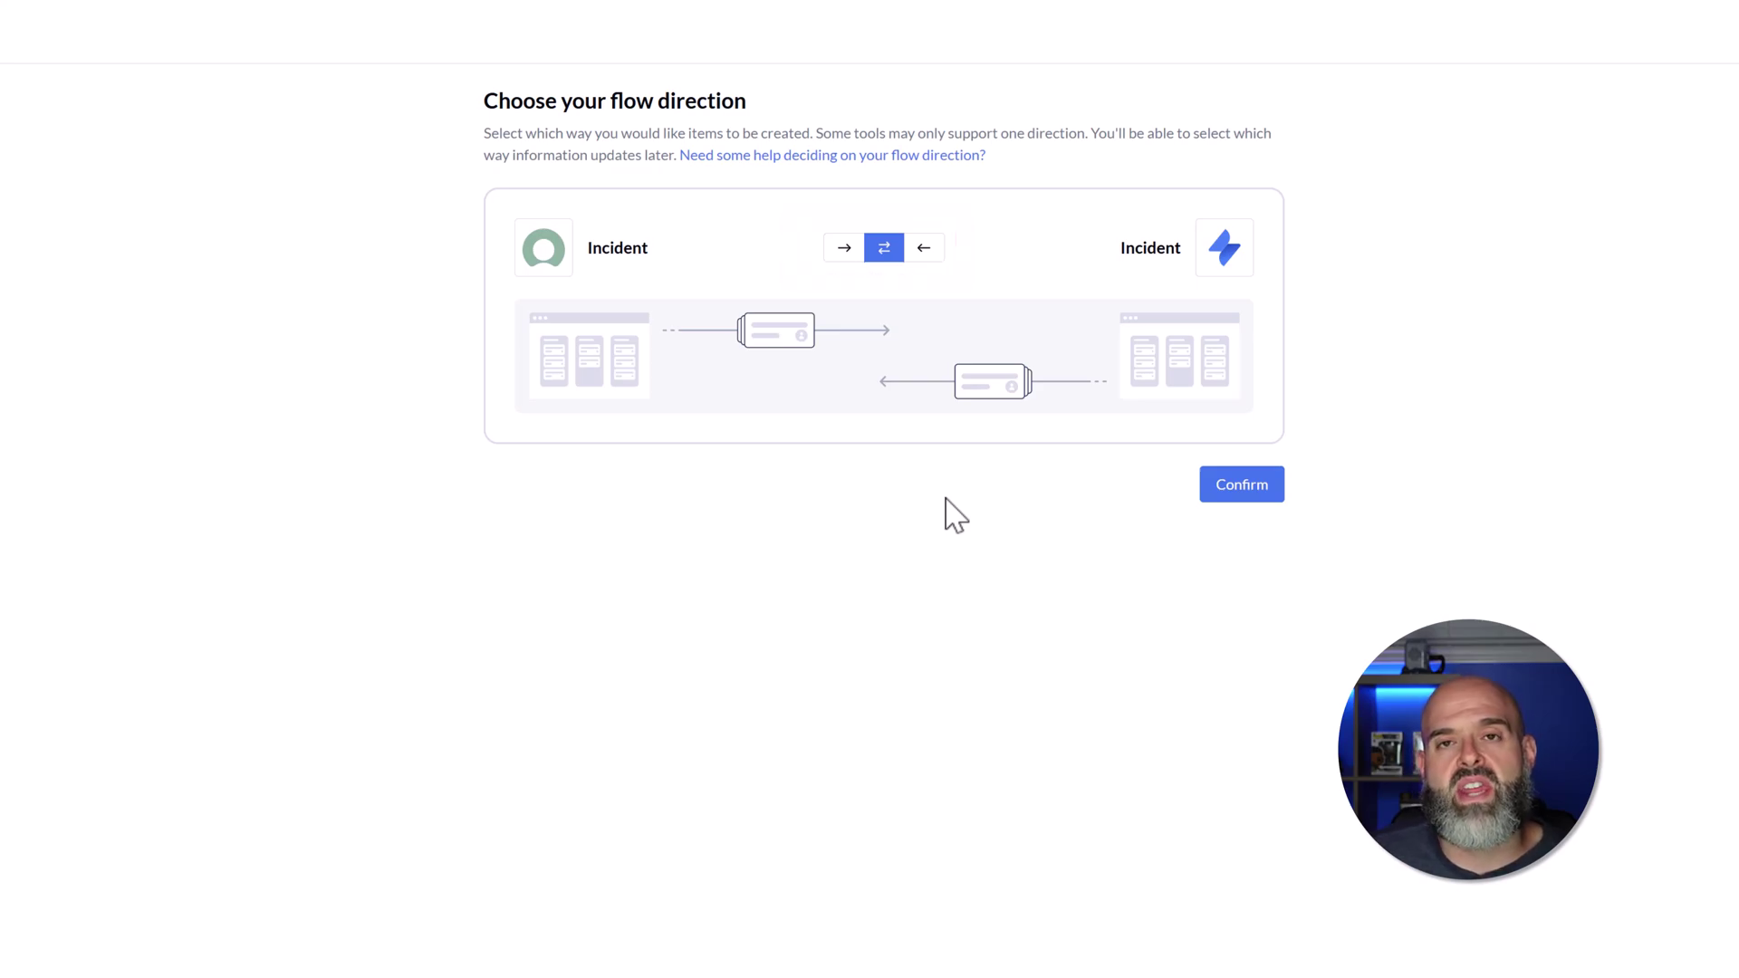
Set the flow-direction arrow to two-way creation and confirm.
left_click(844, 254)
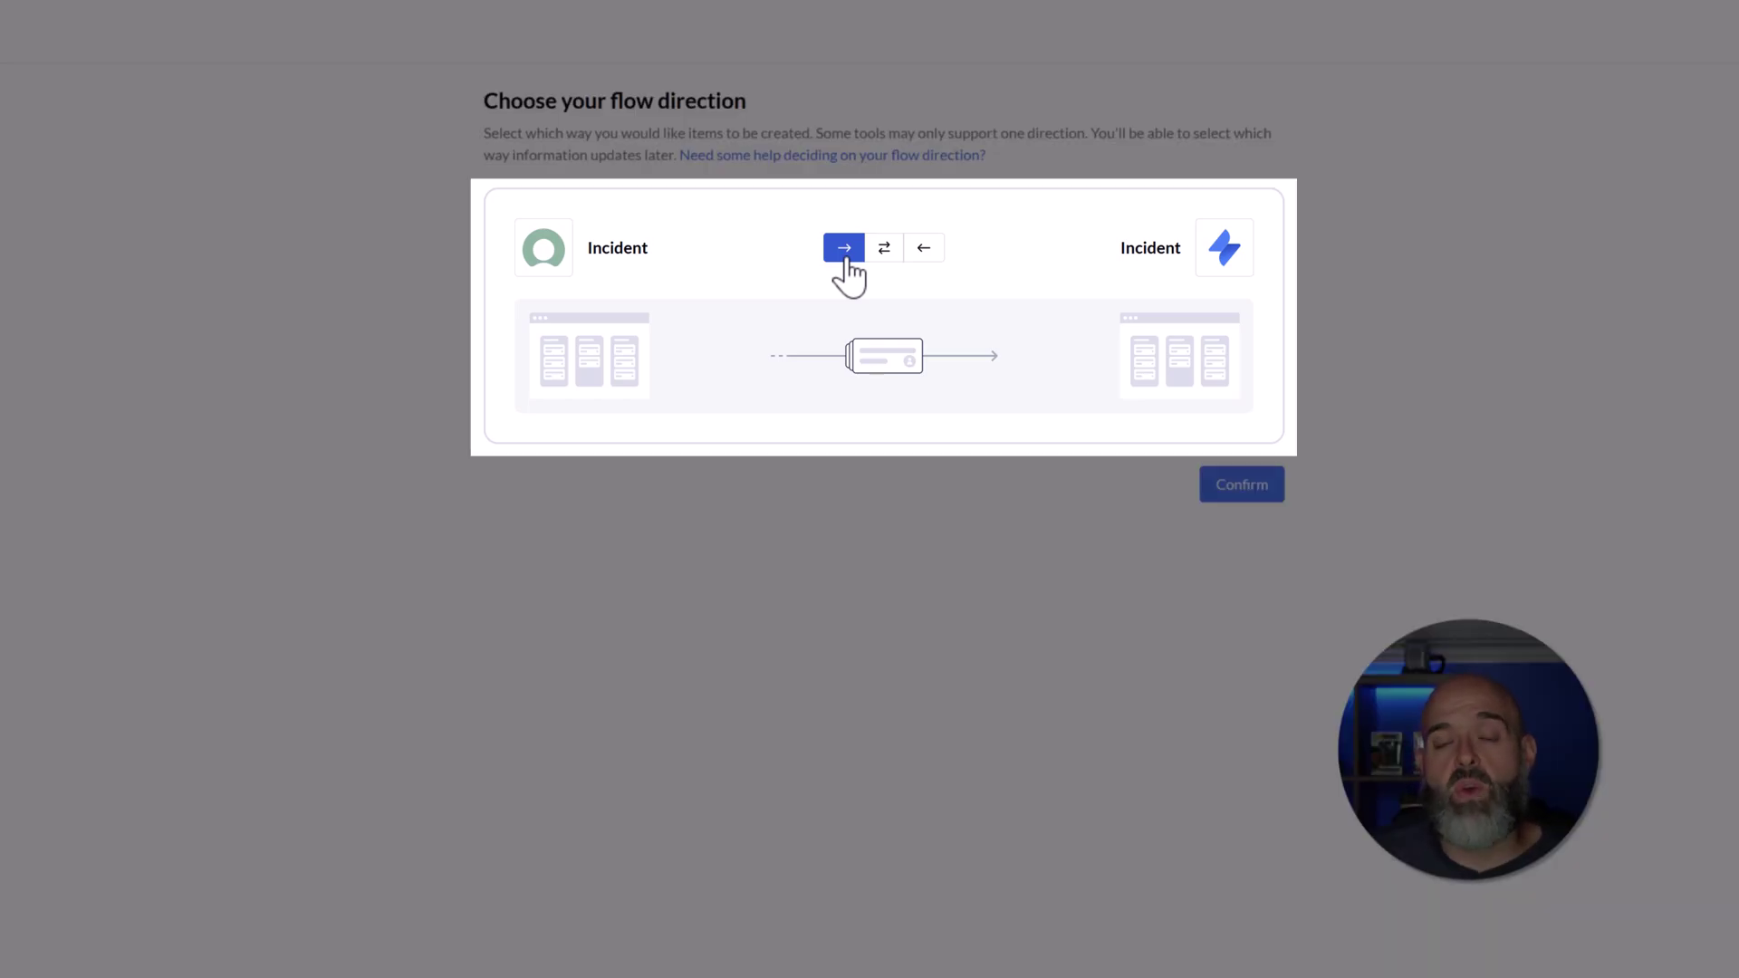
left_click(934, 255)
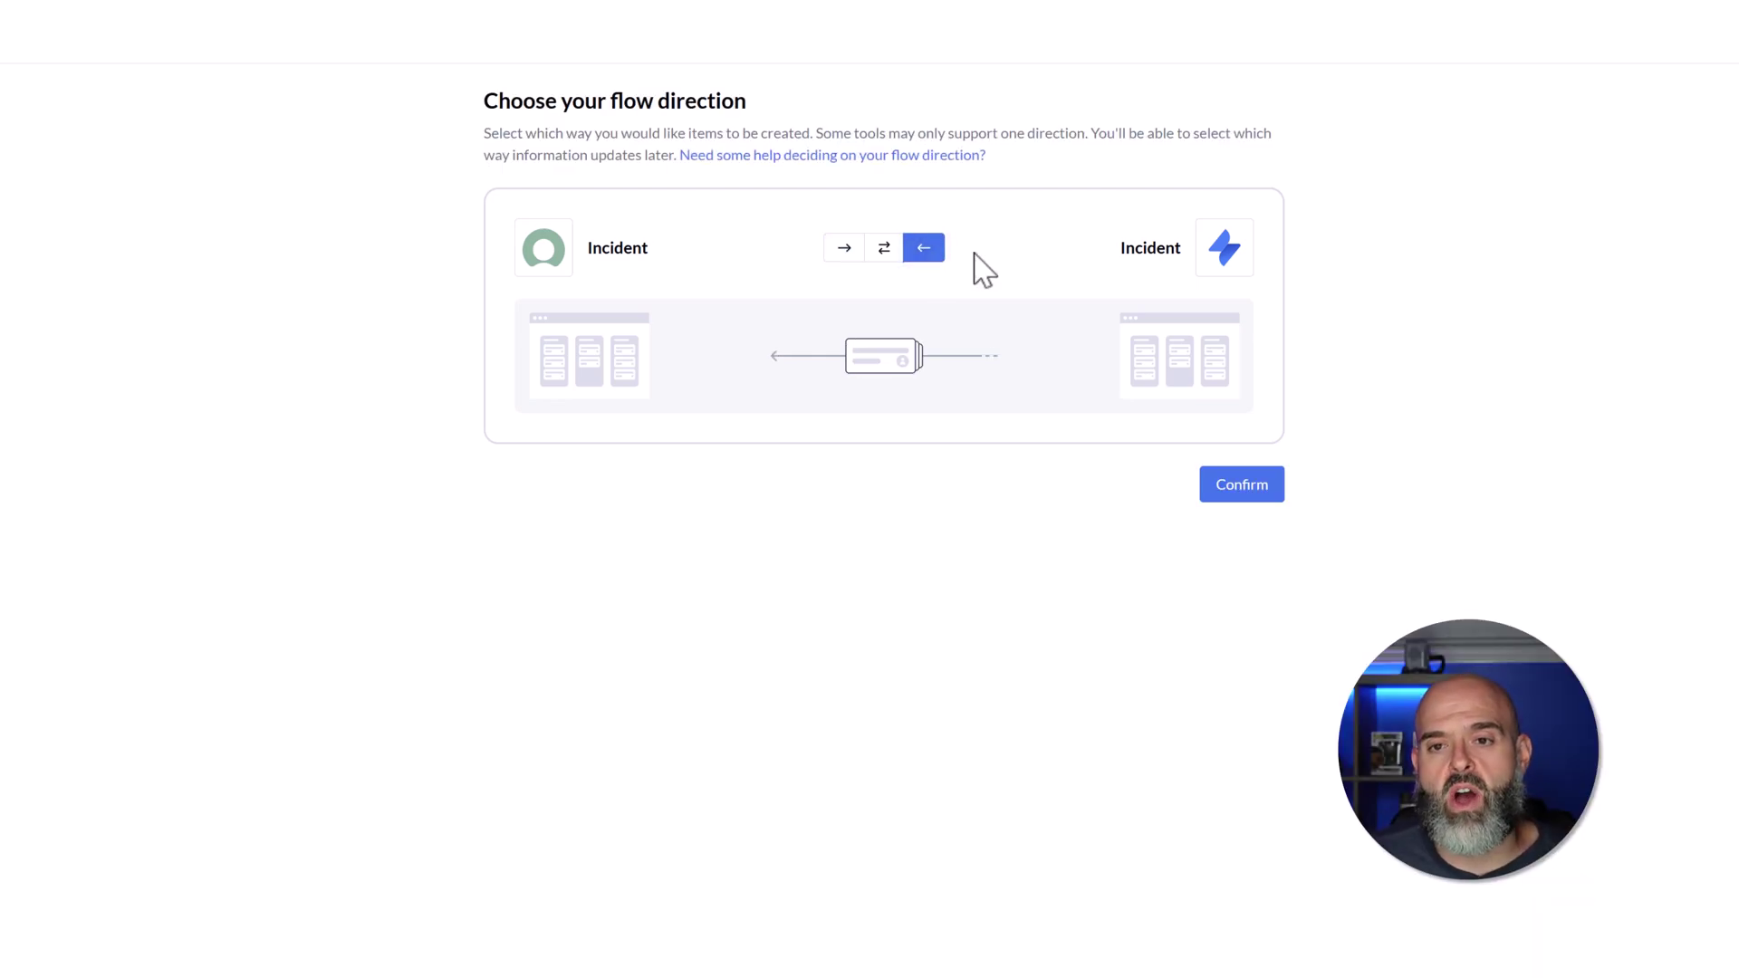
left_click(885, 256)
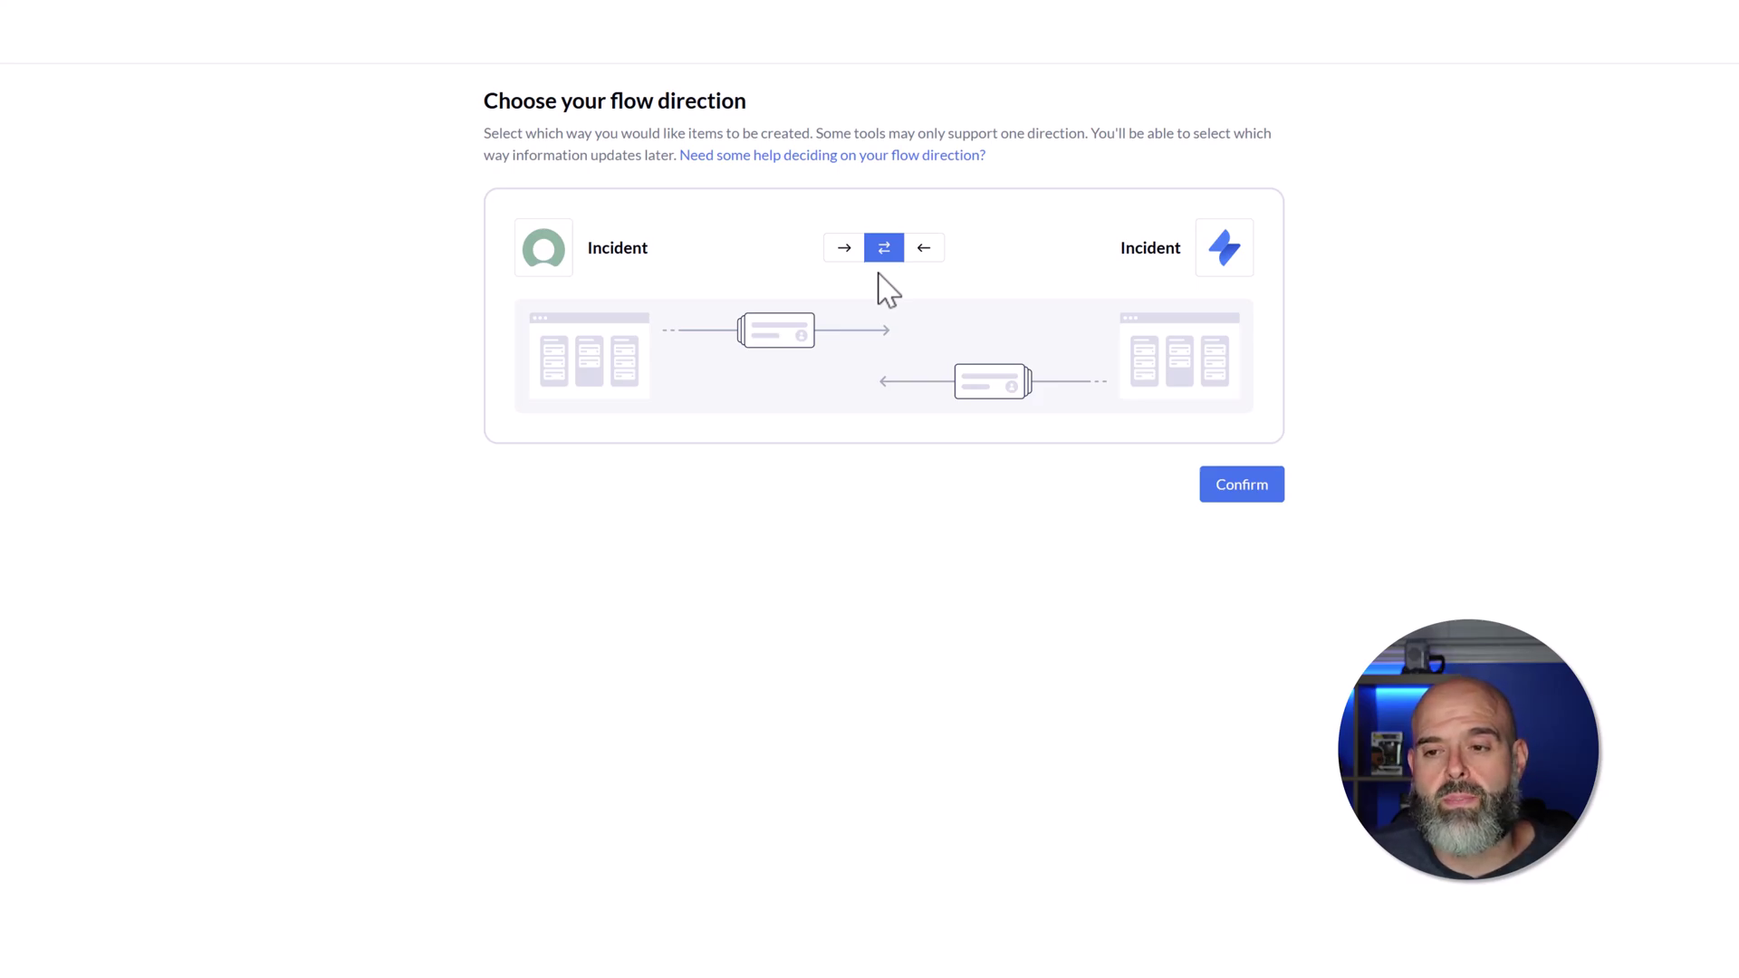
left_click(1239, 489)
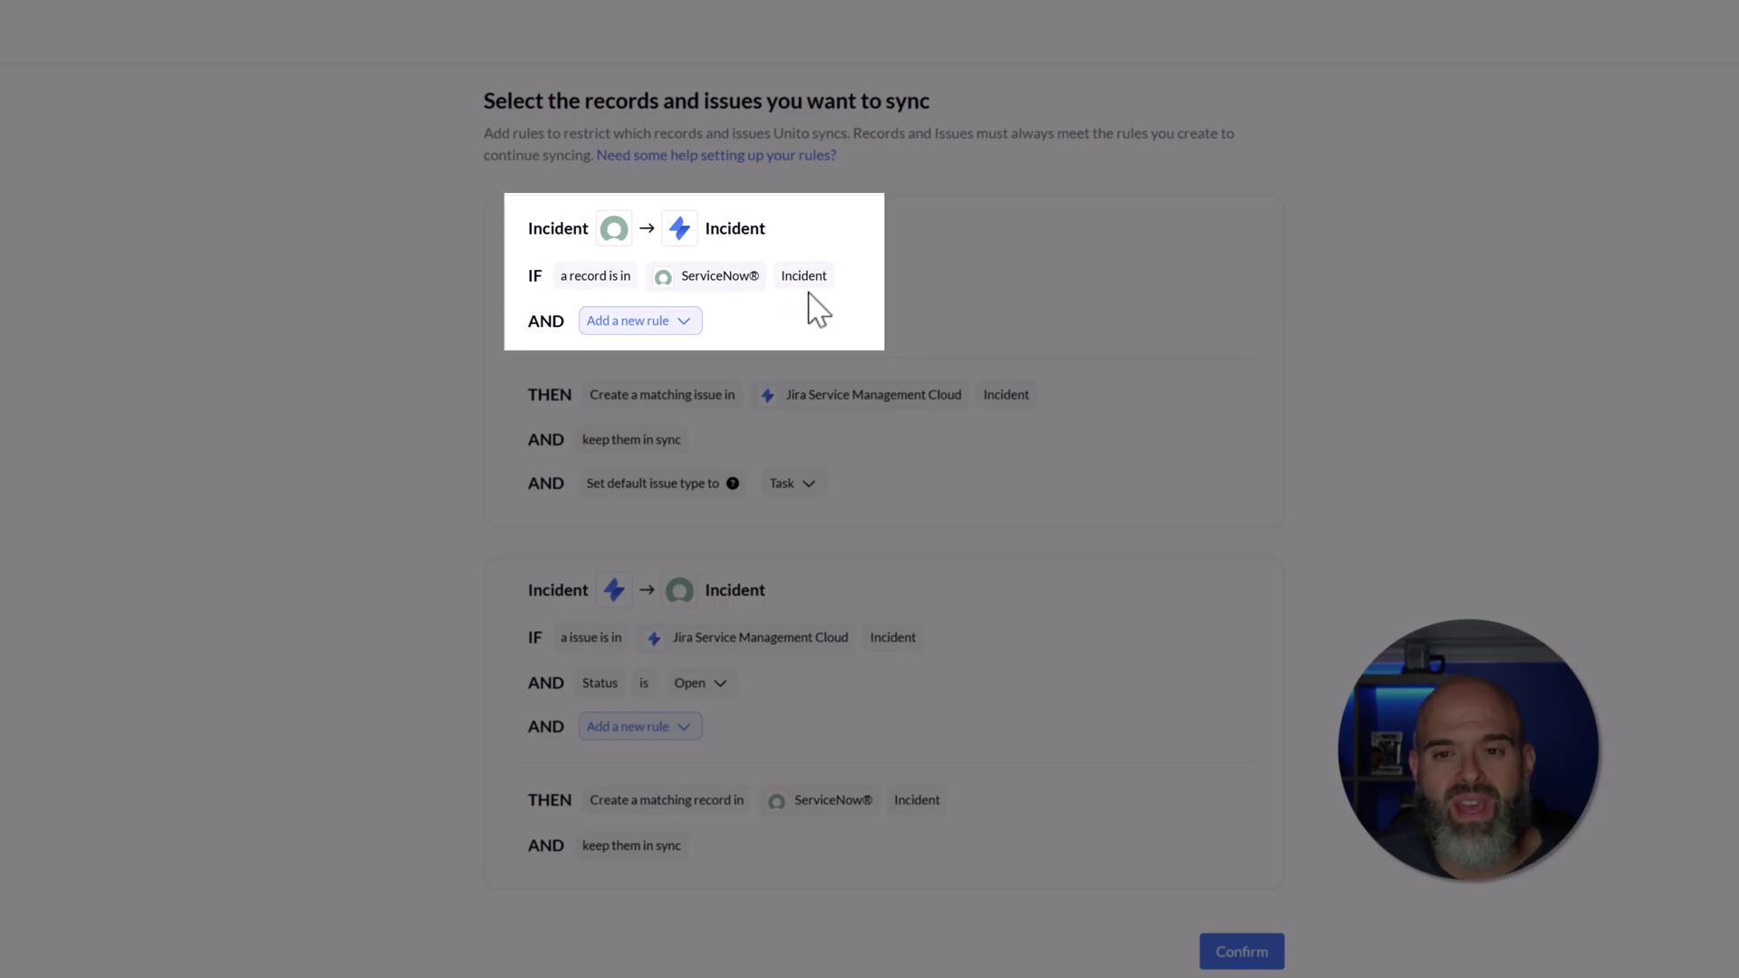
Add a ServiceNow-to-Jira rule 'Category is Software', found by searching 'cate'.
left_click(675, 326)
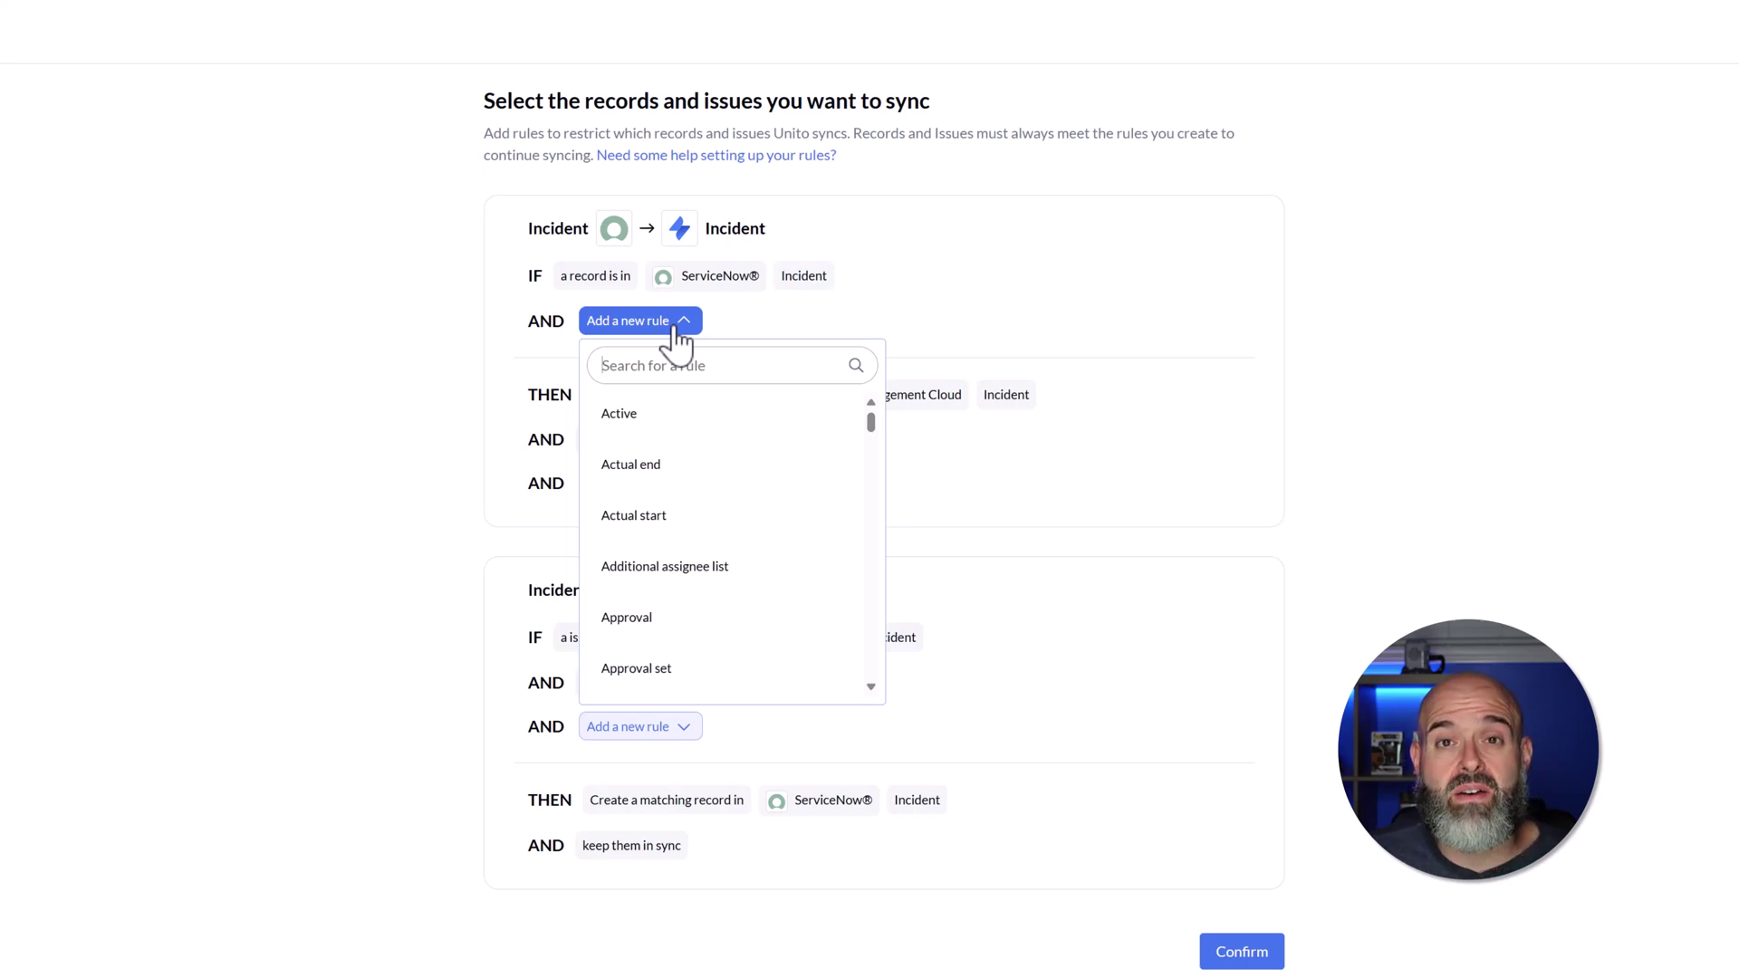
type("cate")
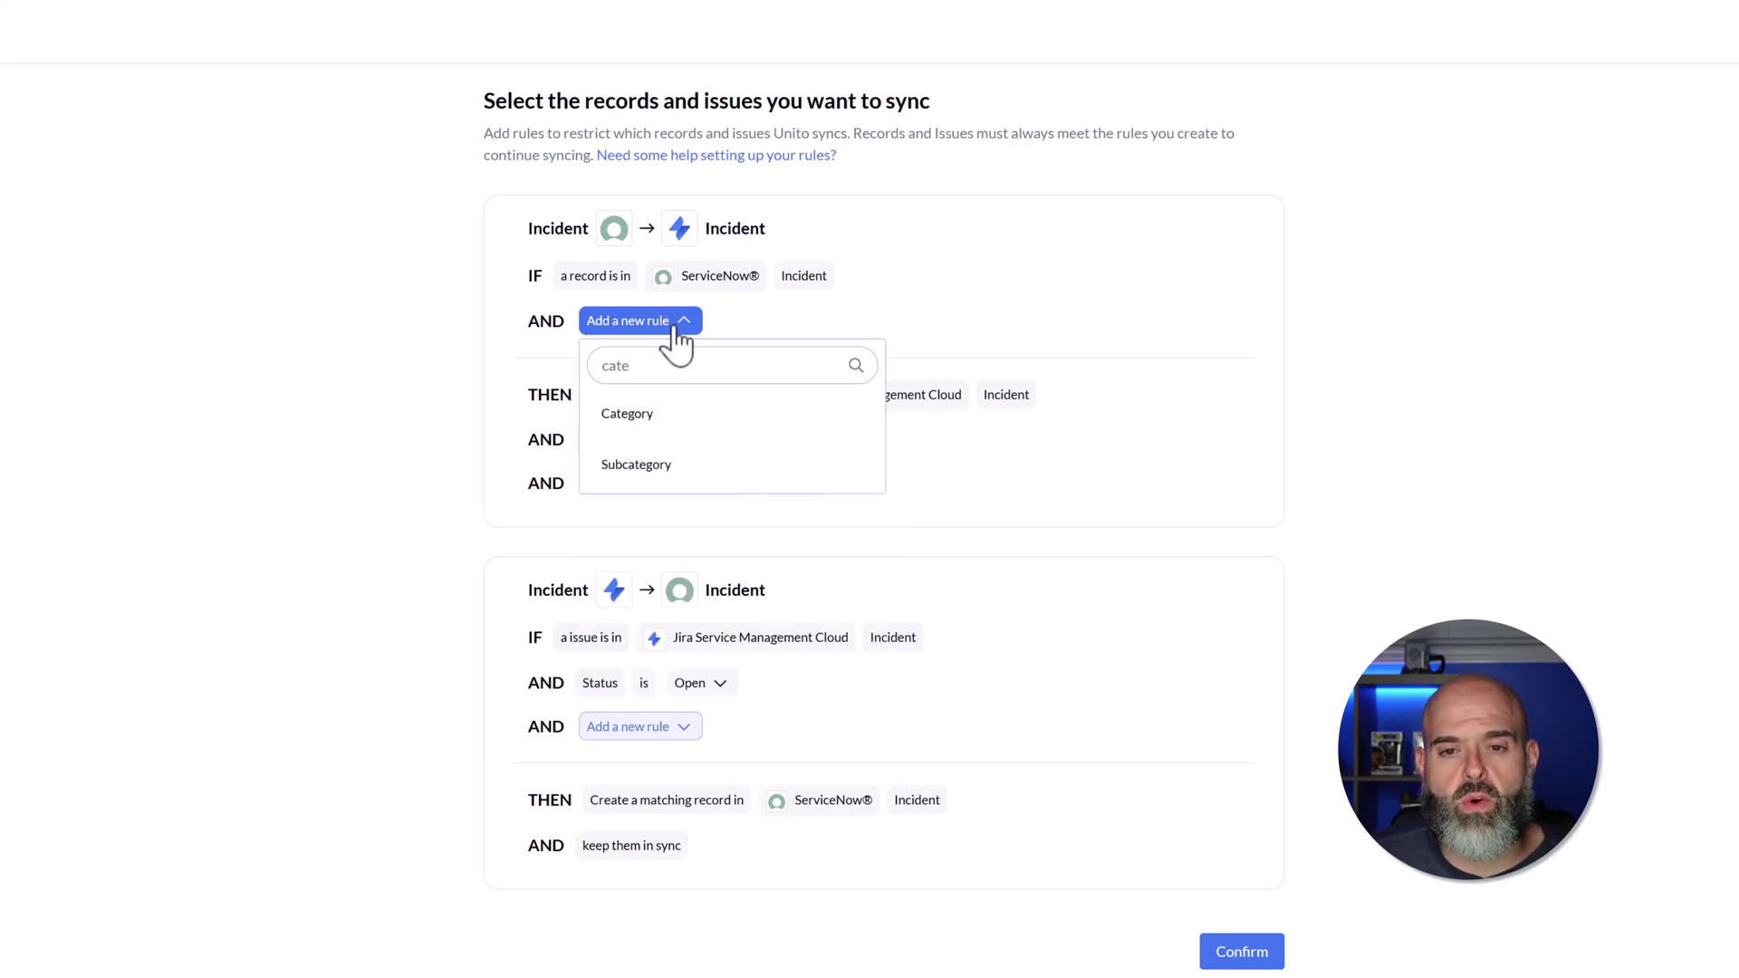
left_click(657, 416)
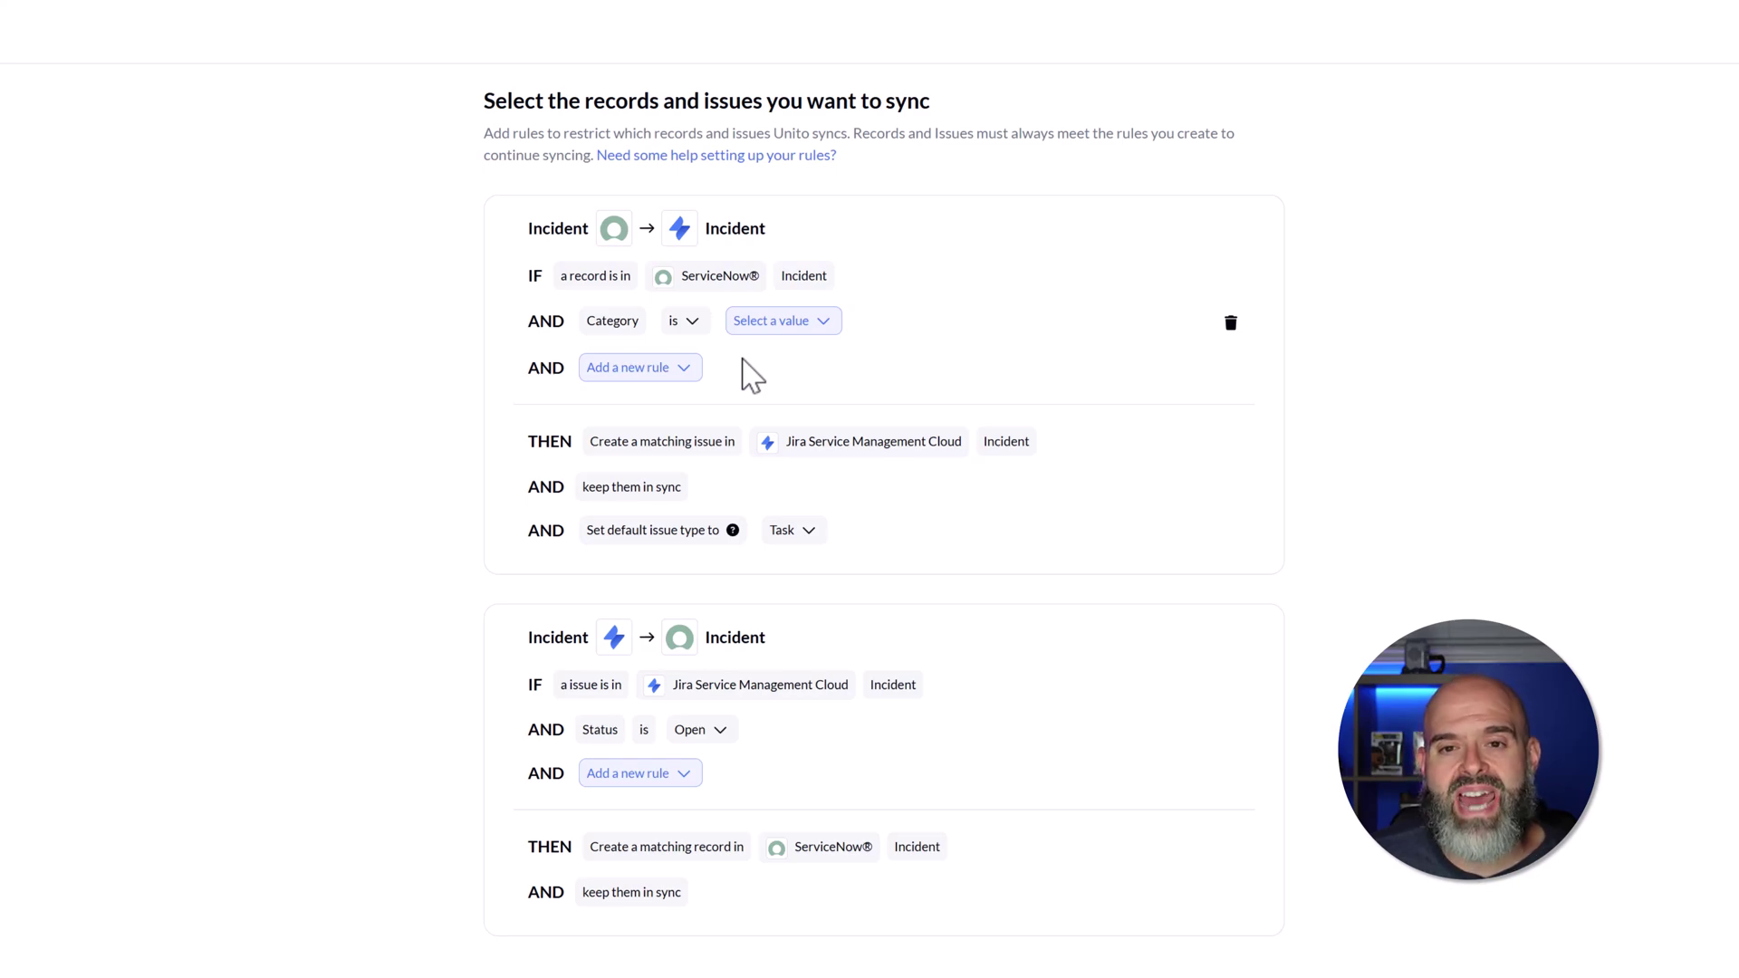
left_click(699, 328)
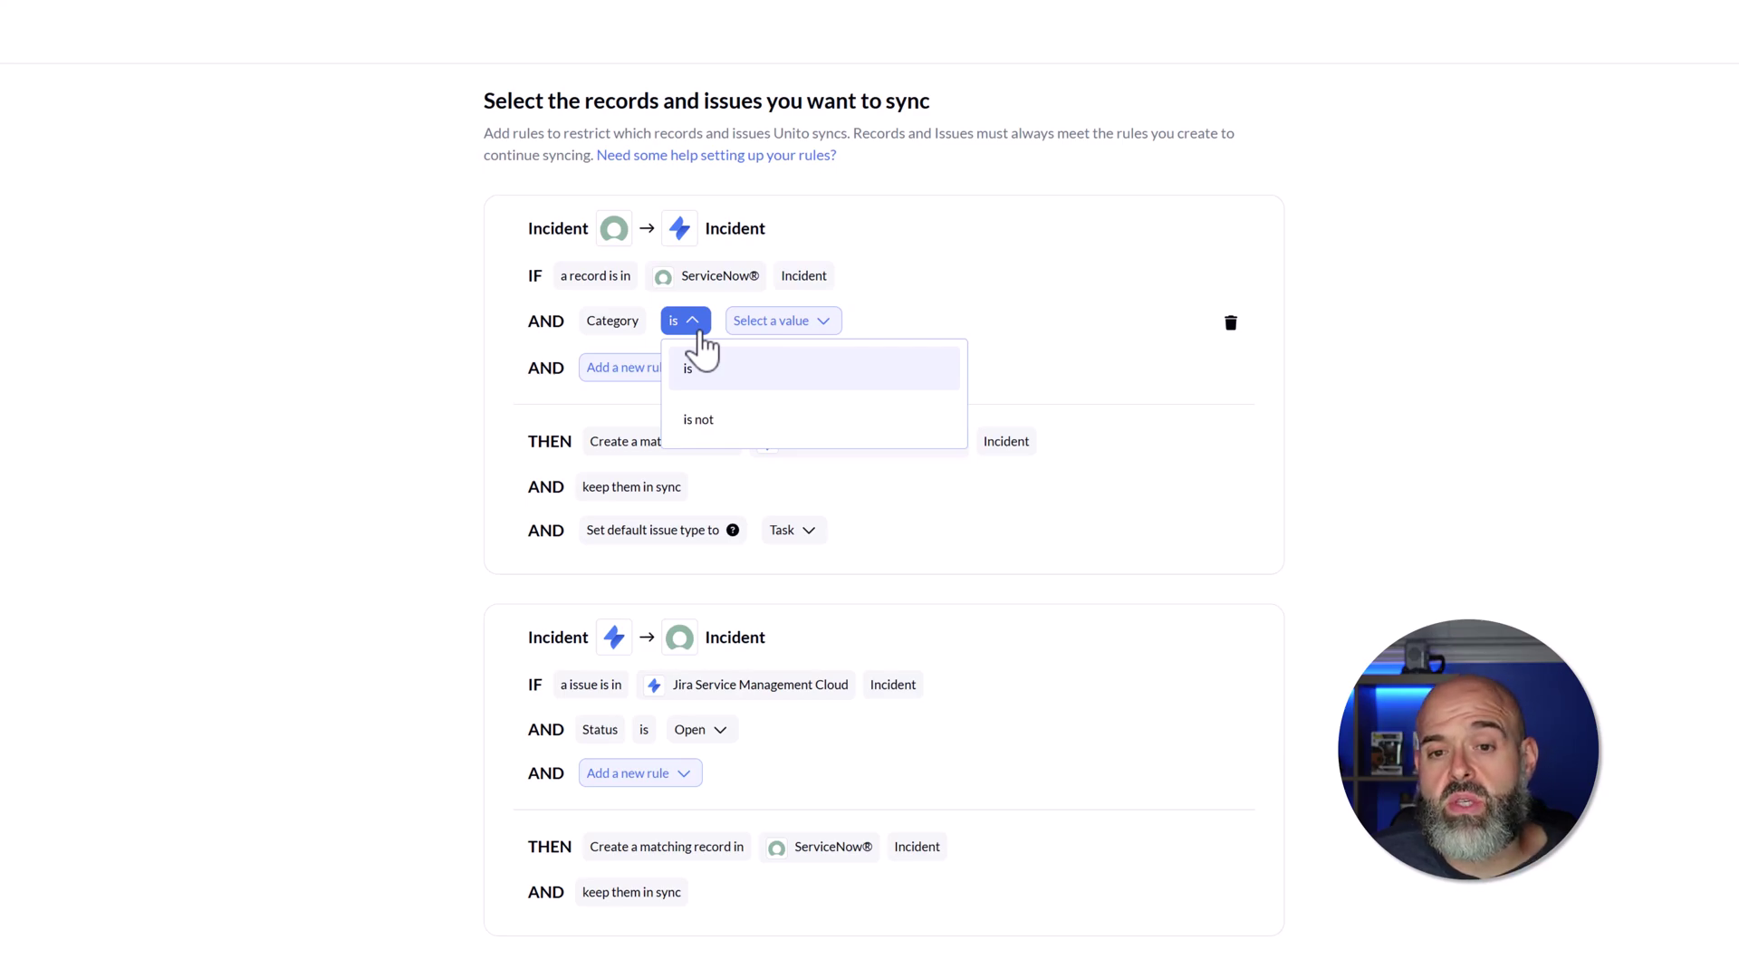
left_click(781, 327)
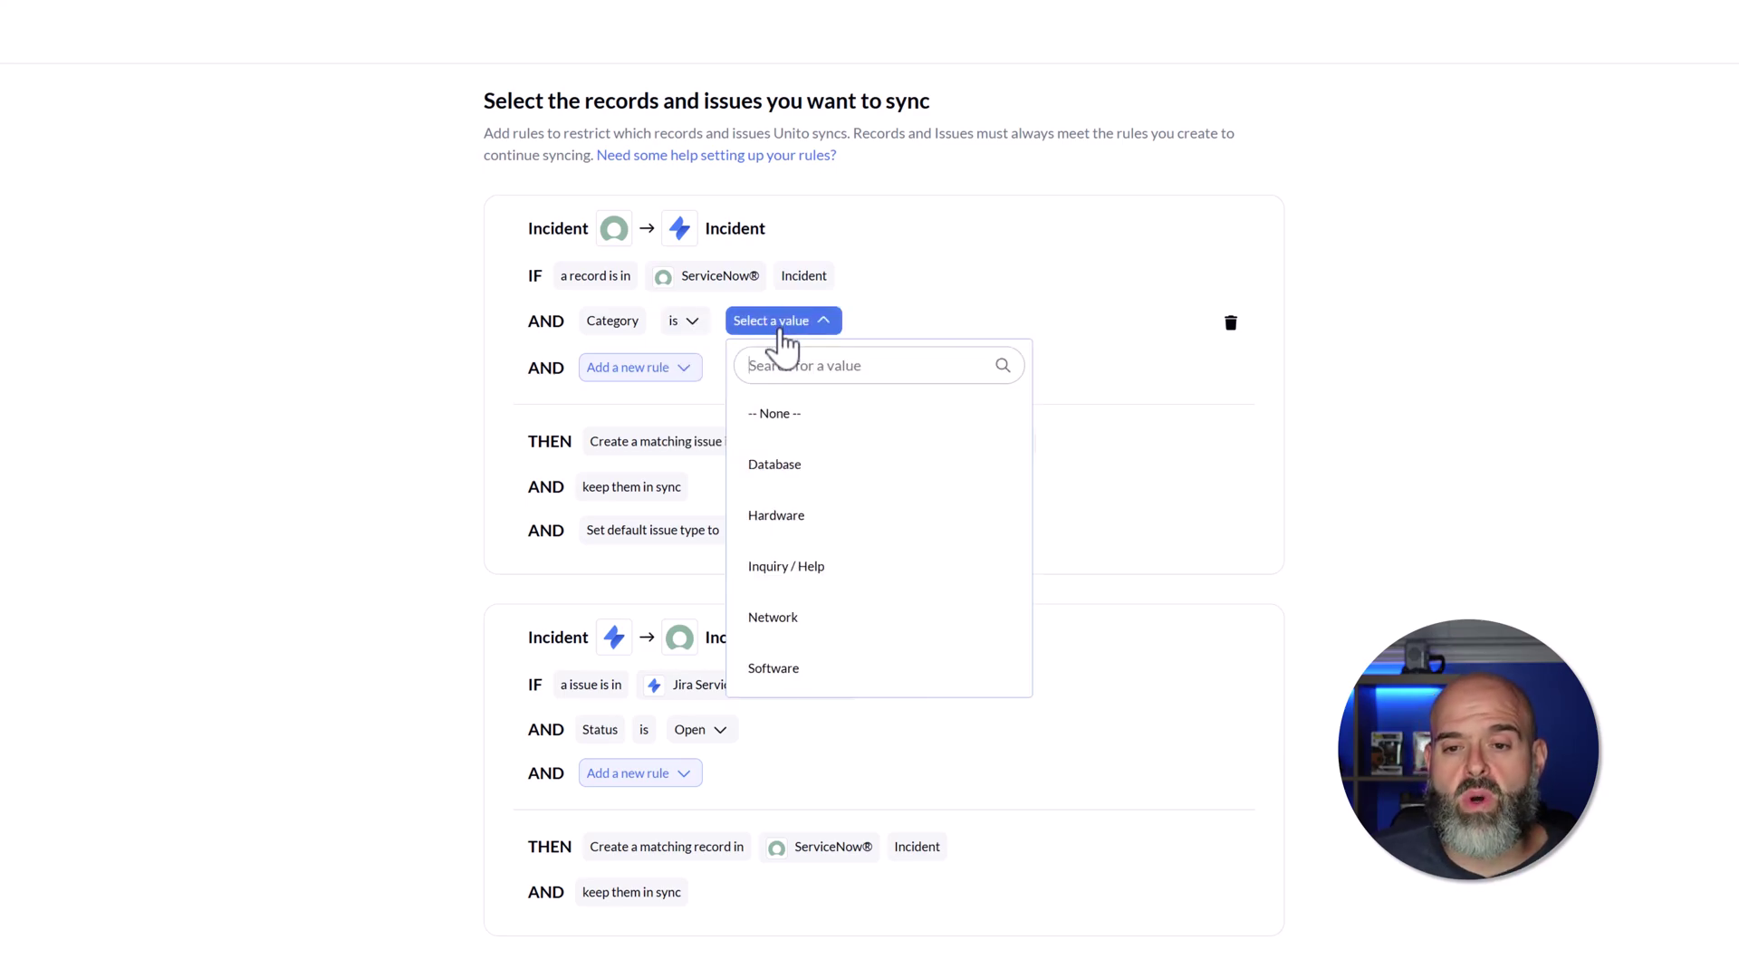
left_click(808, 669)
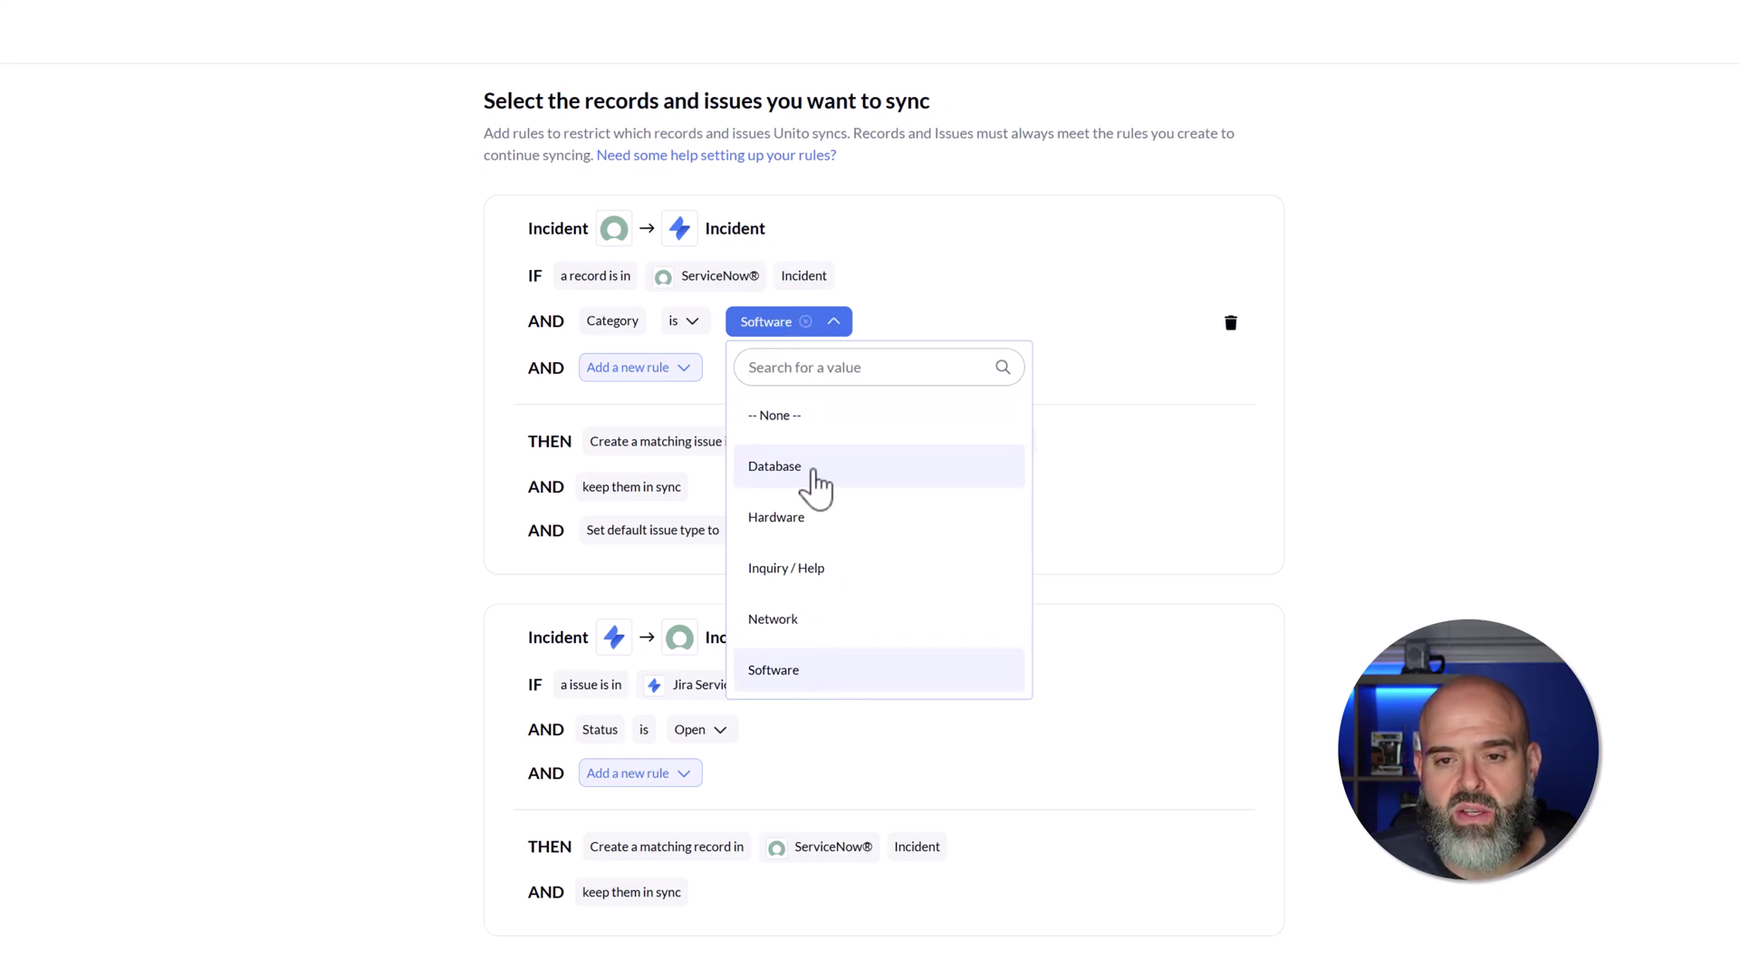
left_click(996, 315)
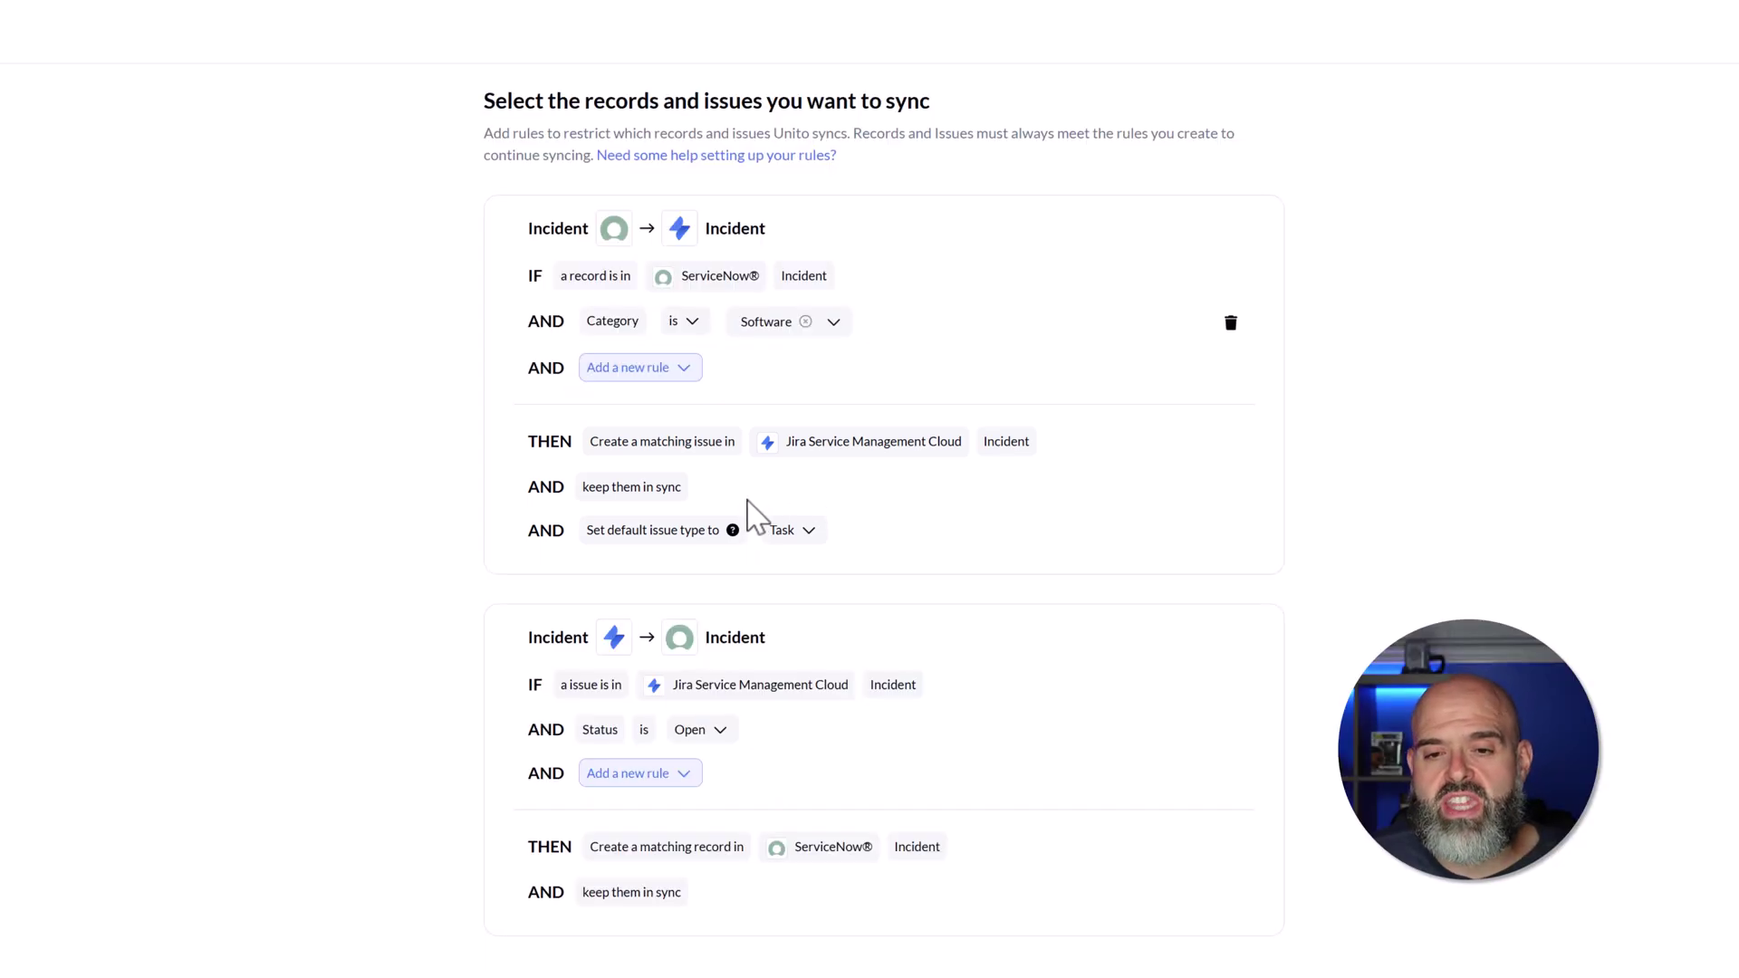
Set the default Jira issue type to [System] Incident and confirm the sync rules.
left_click(806, 531)
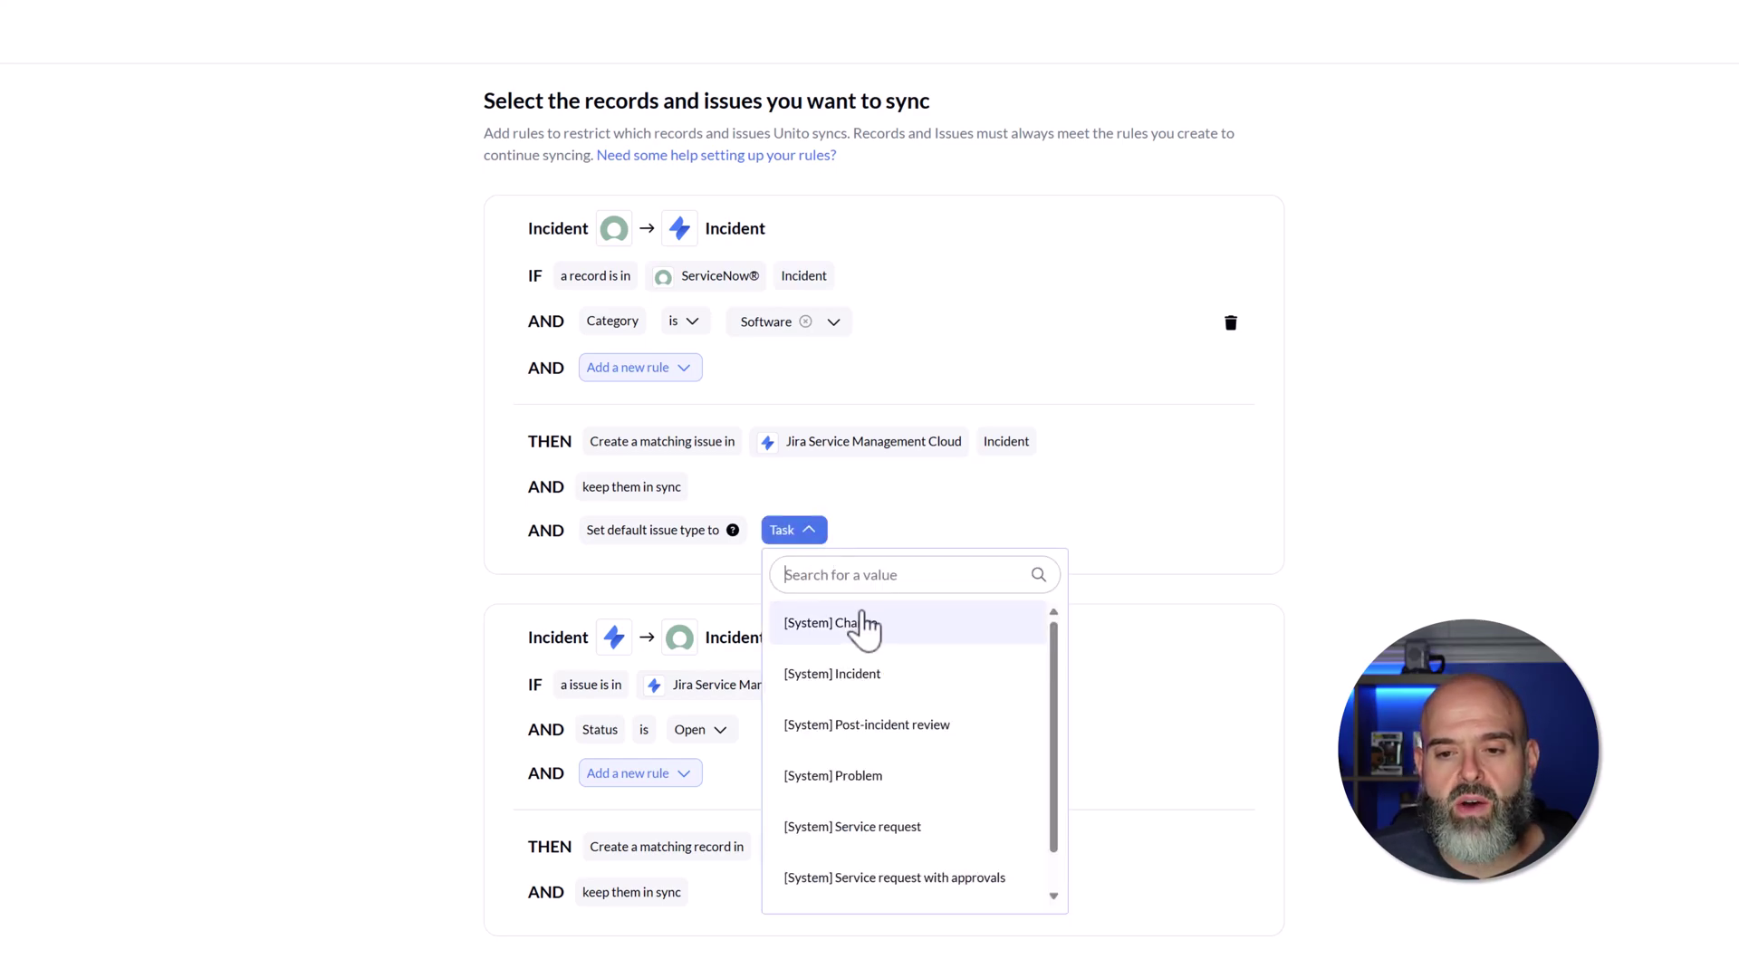
left_click(872, 688)
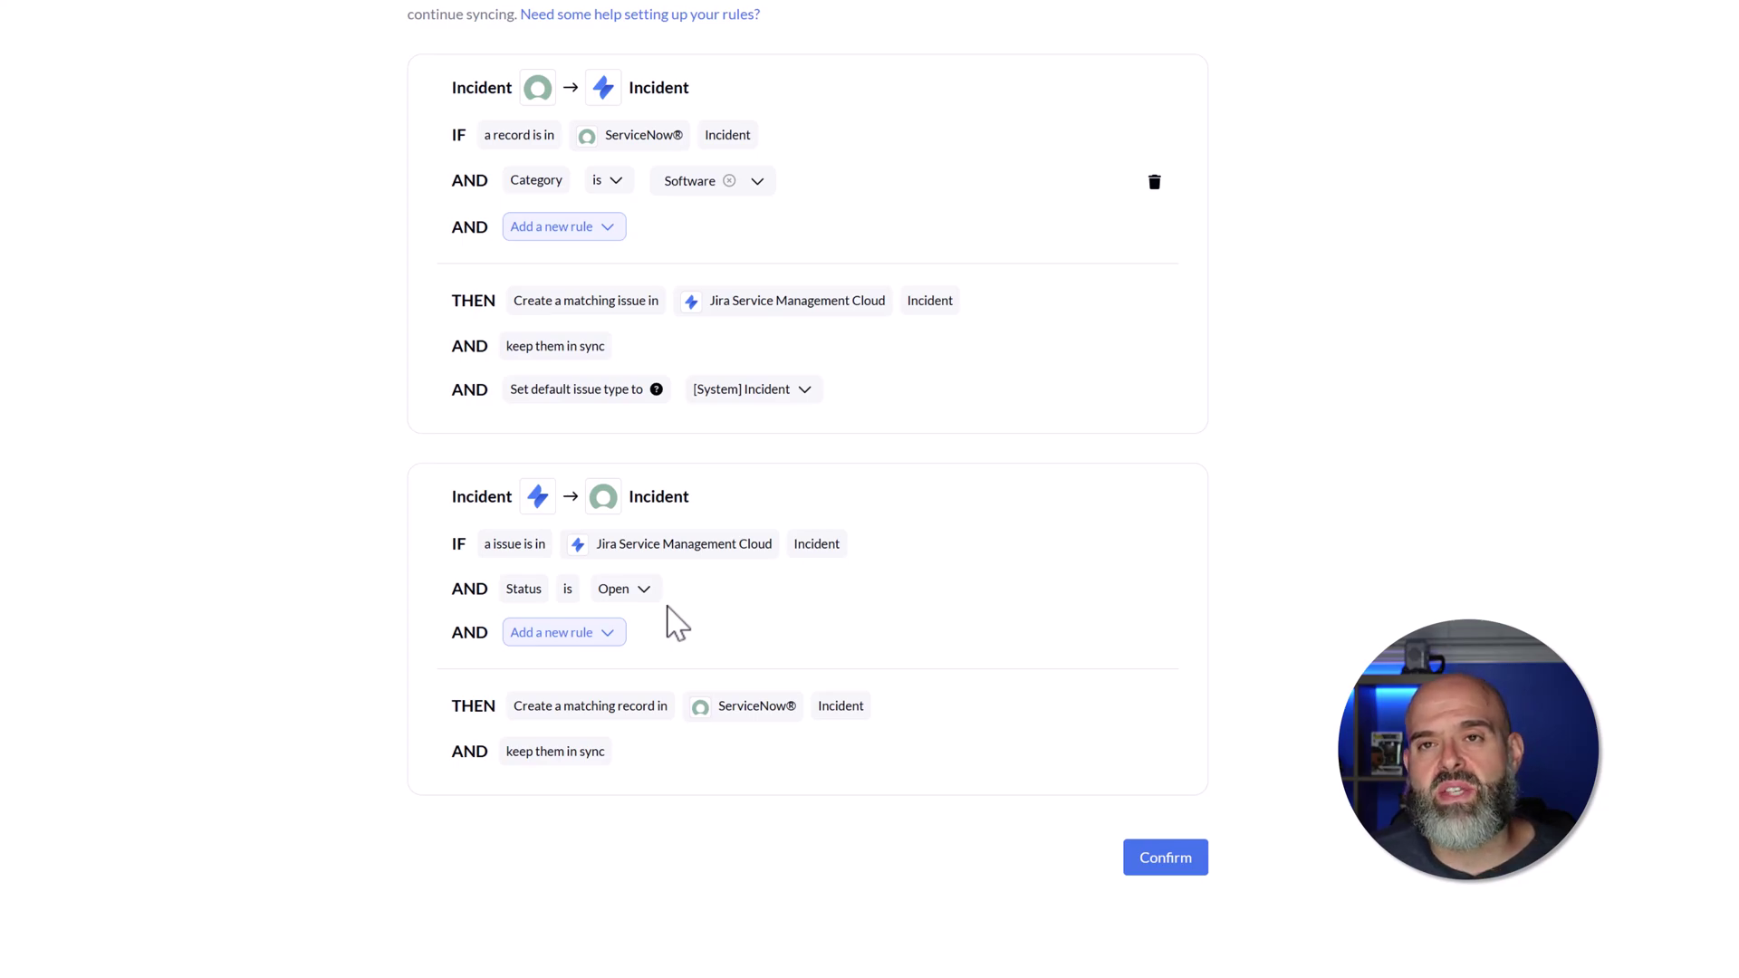
left_click(1185, 868)
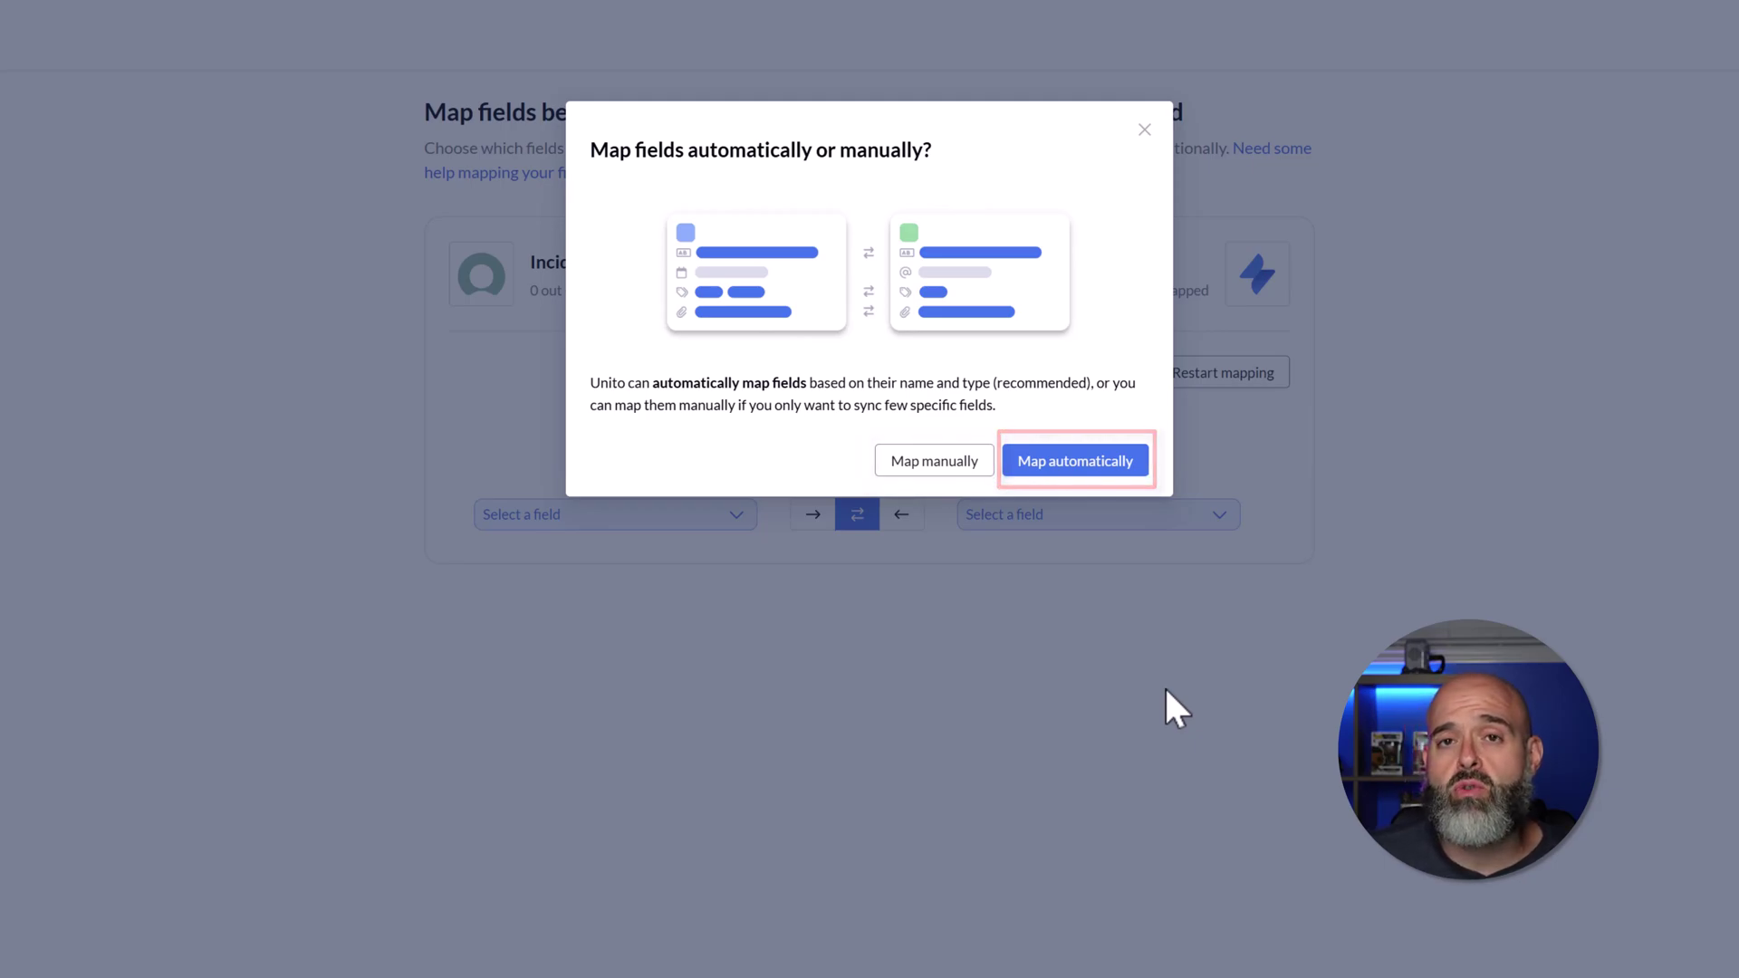
Choose 'Map automatically' in the field-mapping dialog.
left_click(1089, 471)
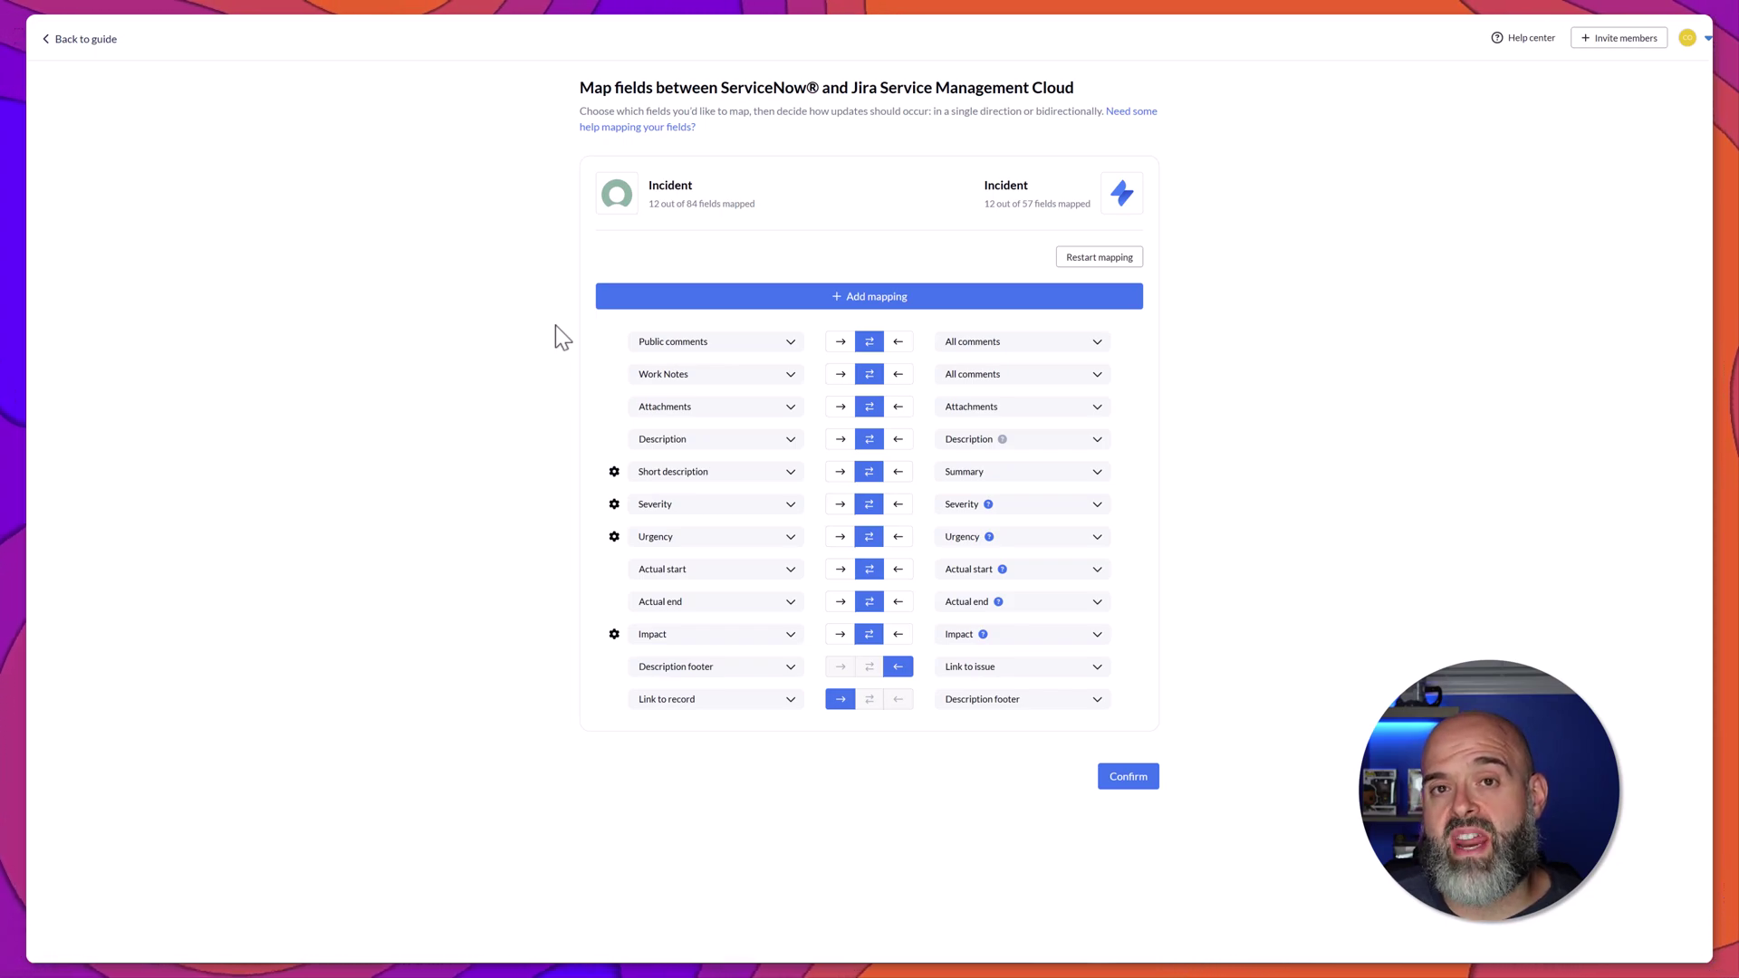
left_click(790, 351)
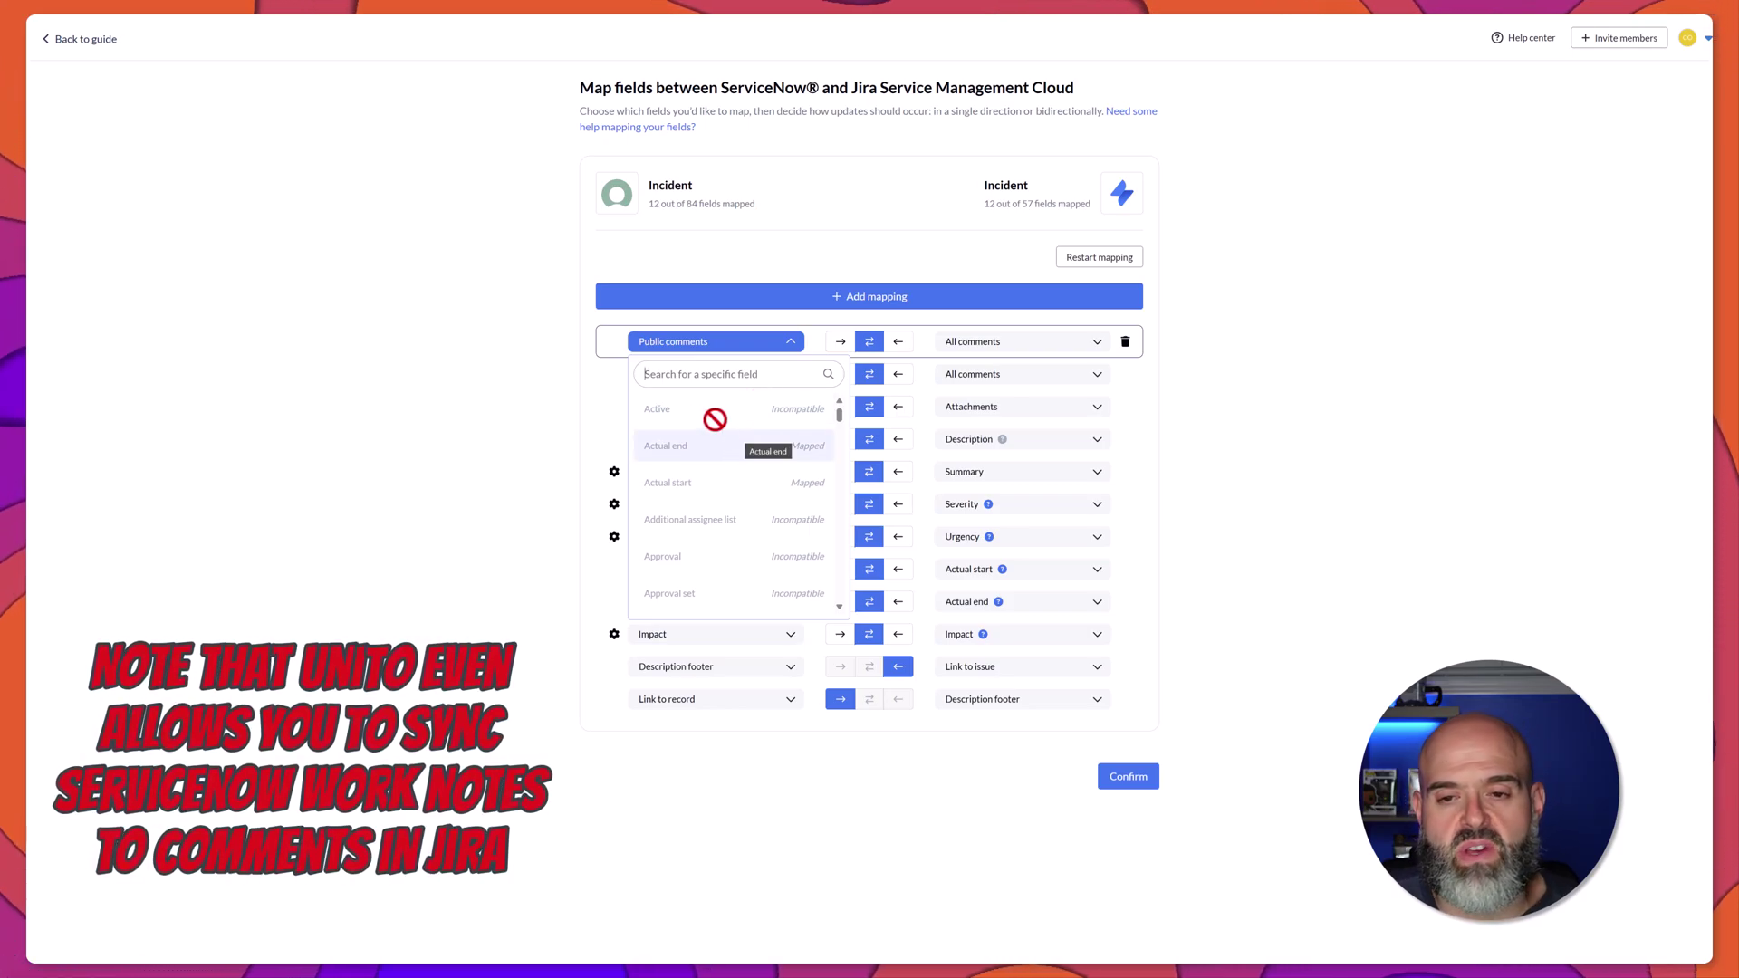
left_click(540, 350)
mouse_move(1040, 350)
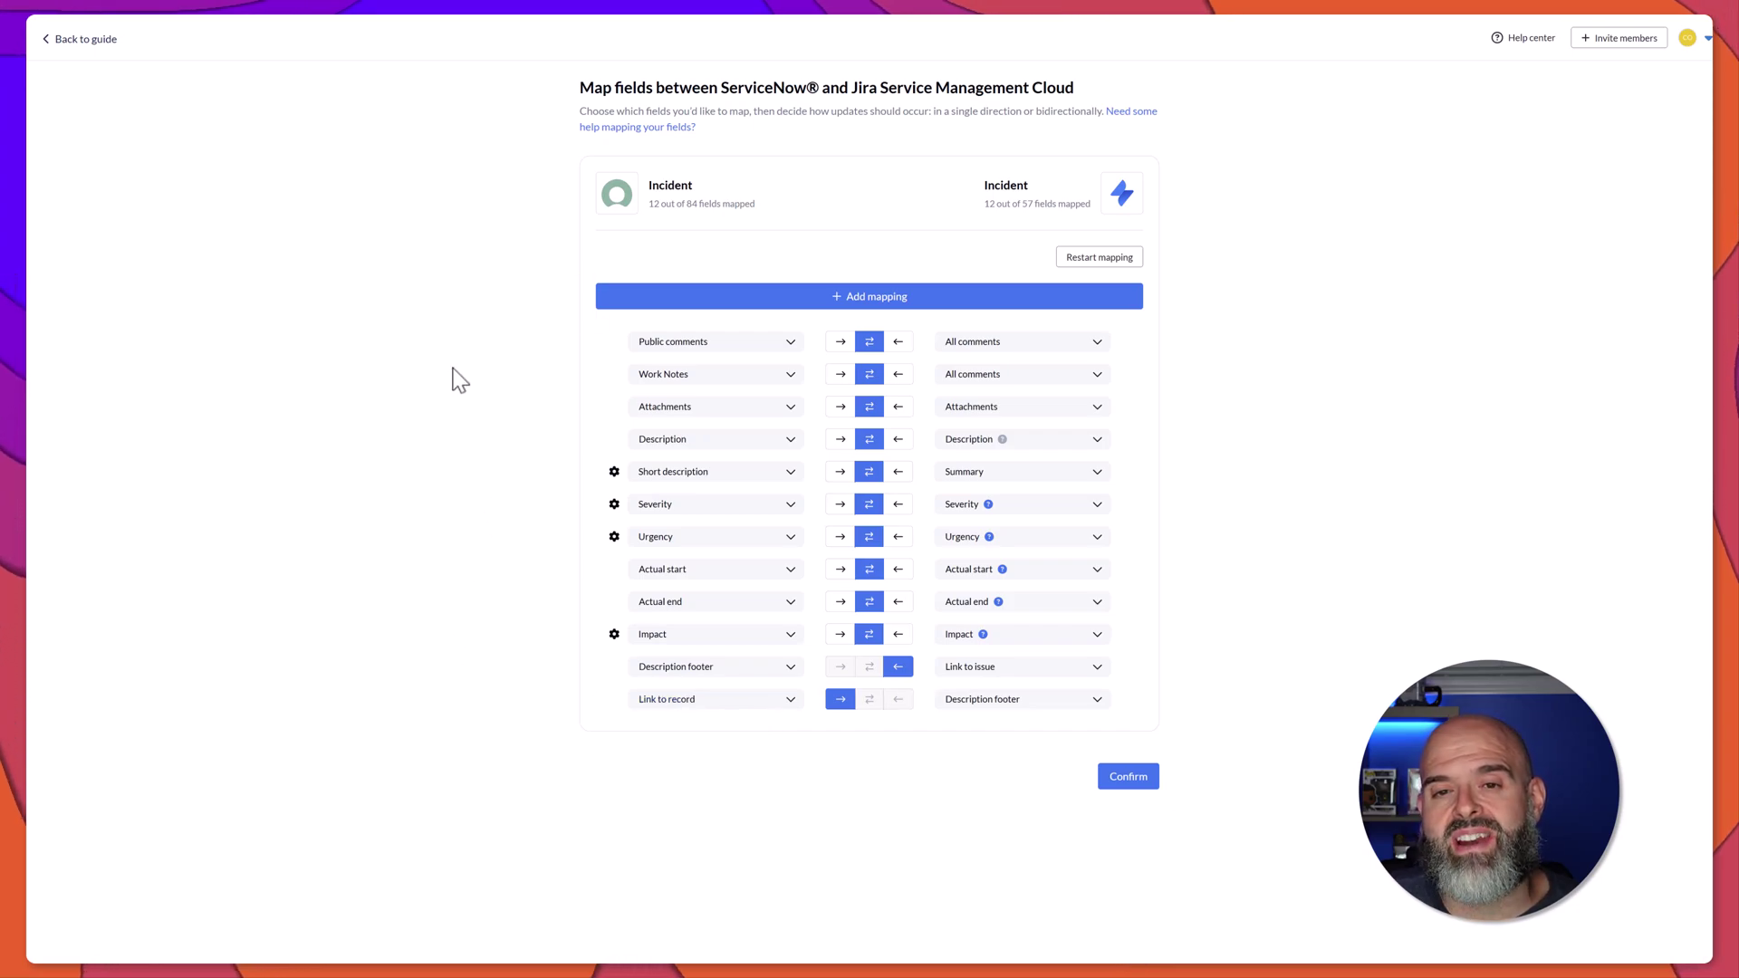
Add a new field mapping row and open the Urgency mapping's value settings.
left_click(749, 306)
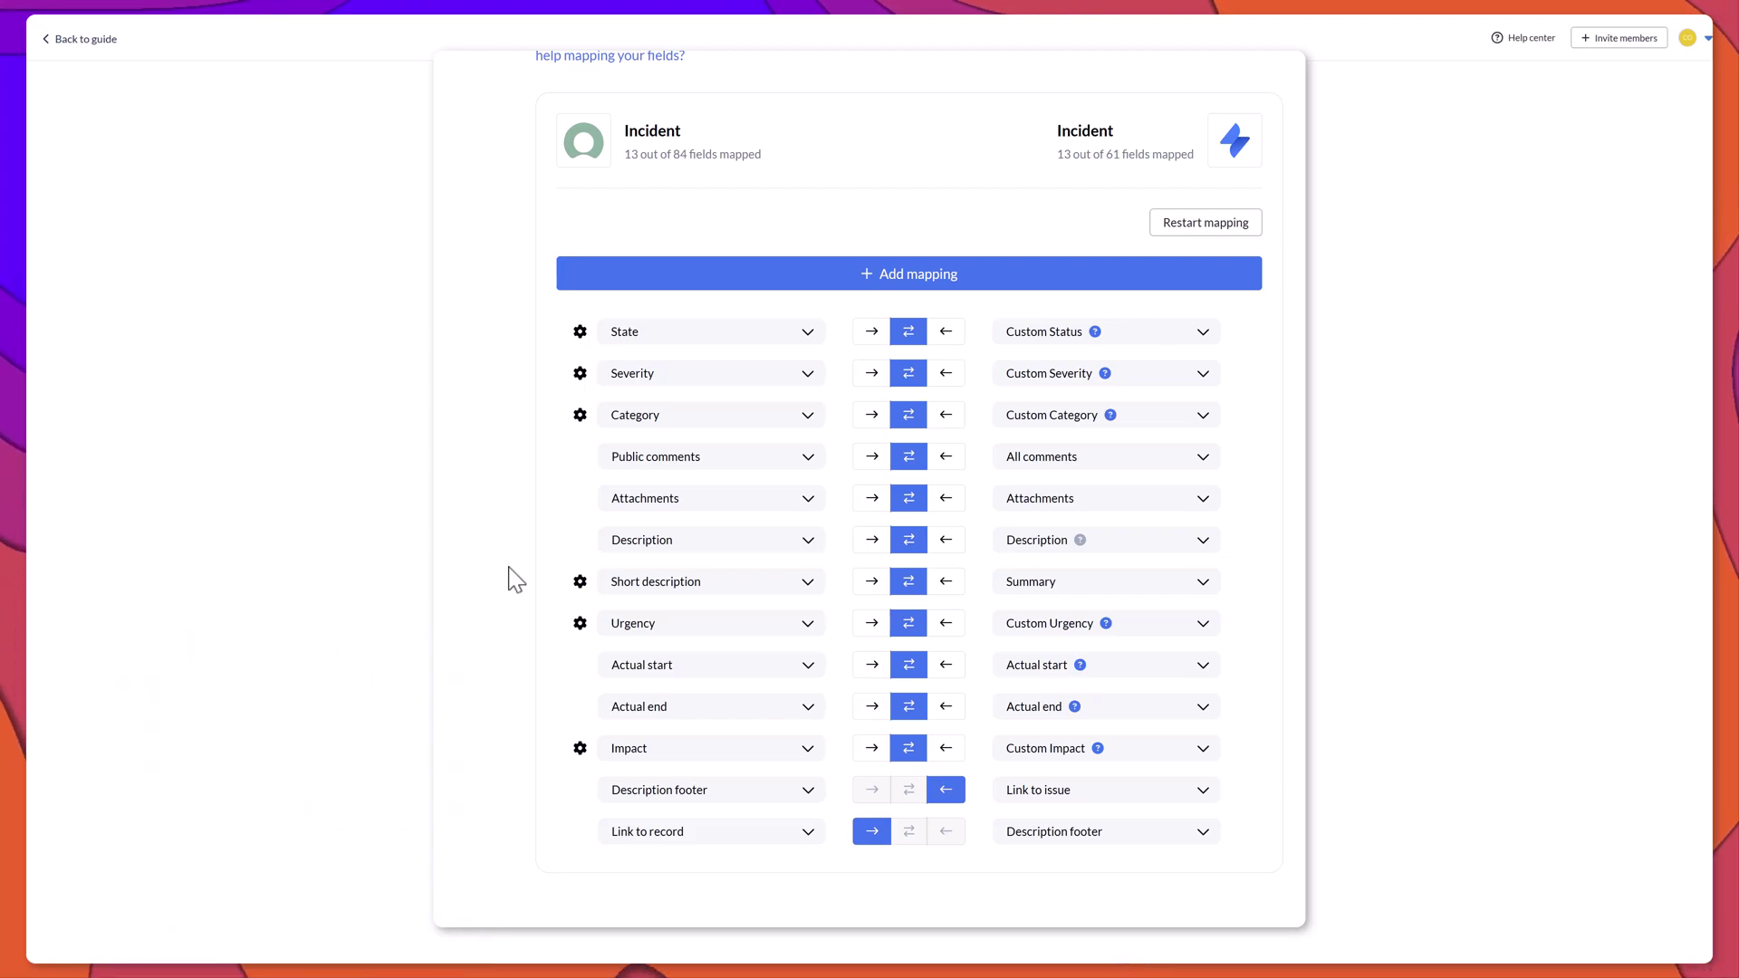
left_click(580, 627)
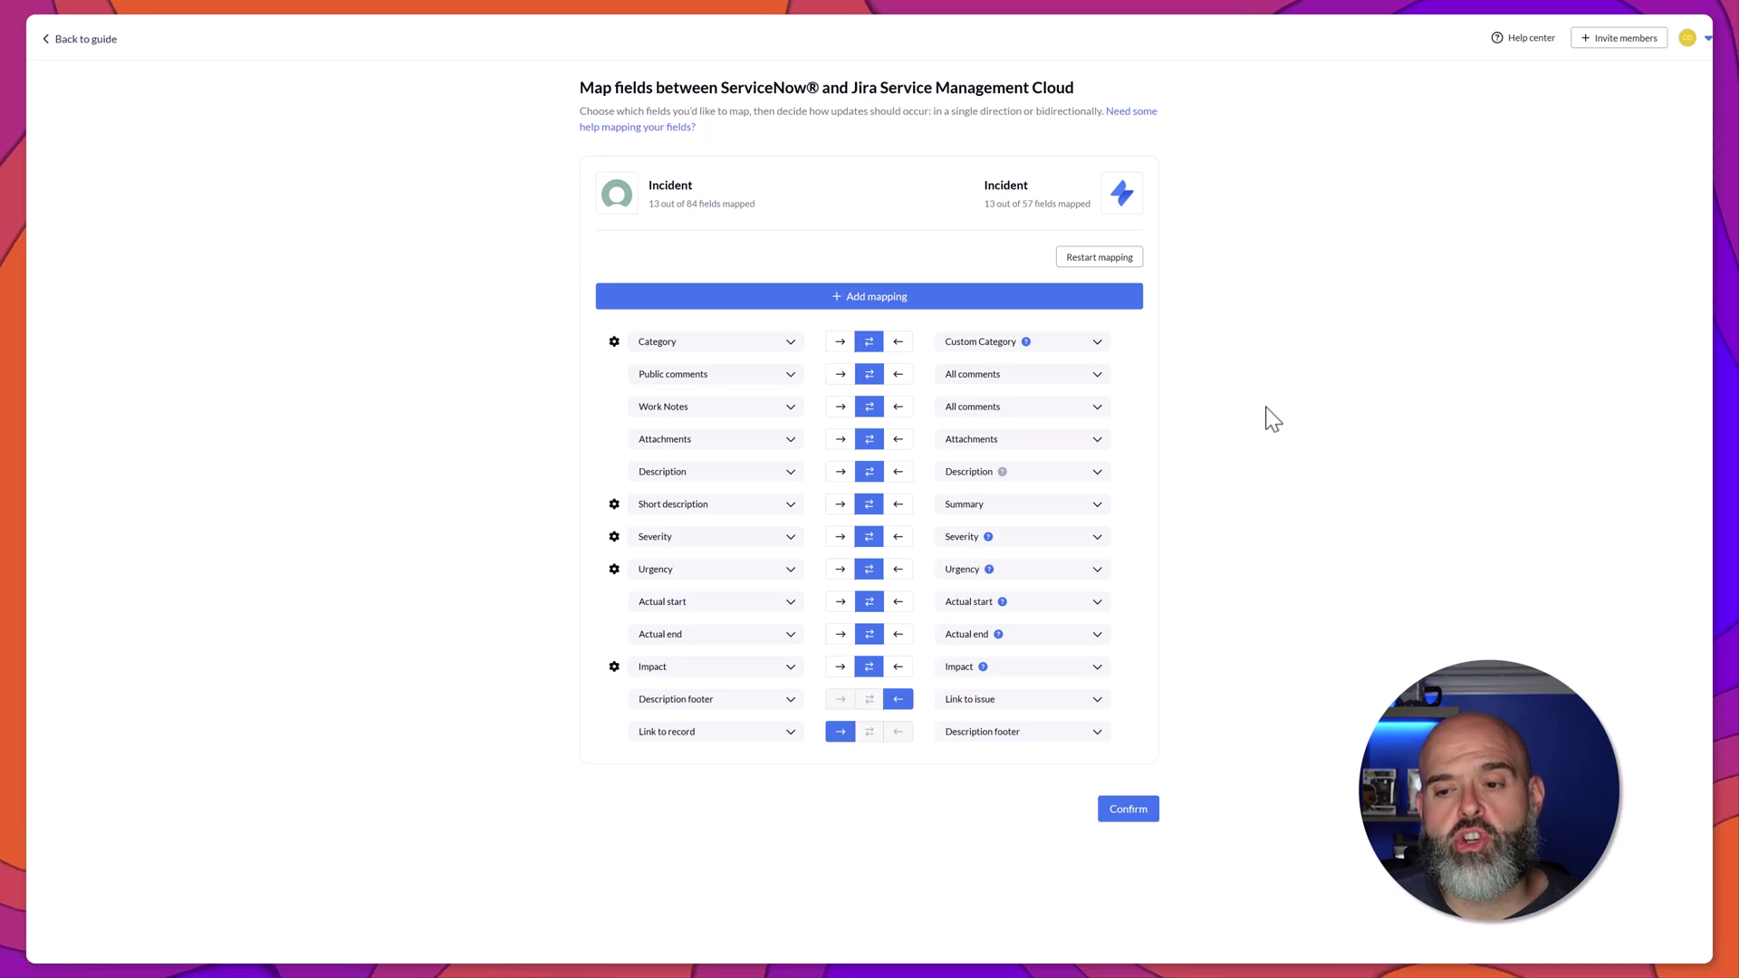
Confirm the field mappings and bring up the 'Ready to launch your flow?' dialog.
left_click(1137, 820)
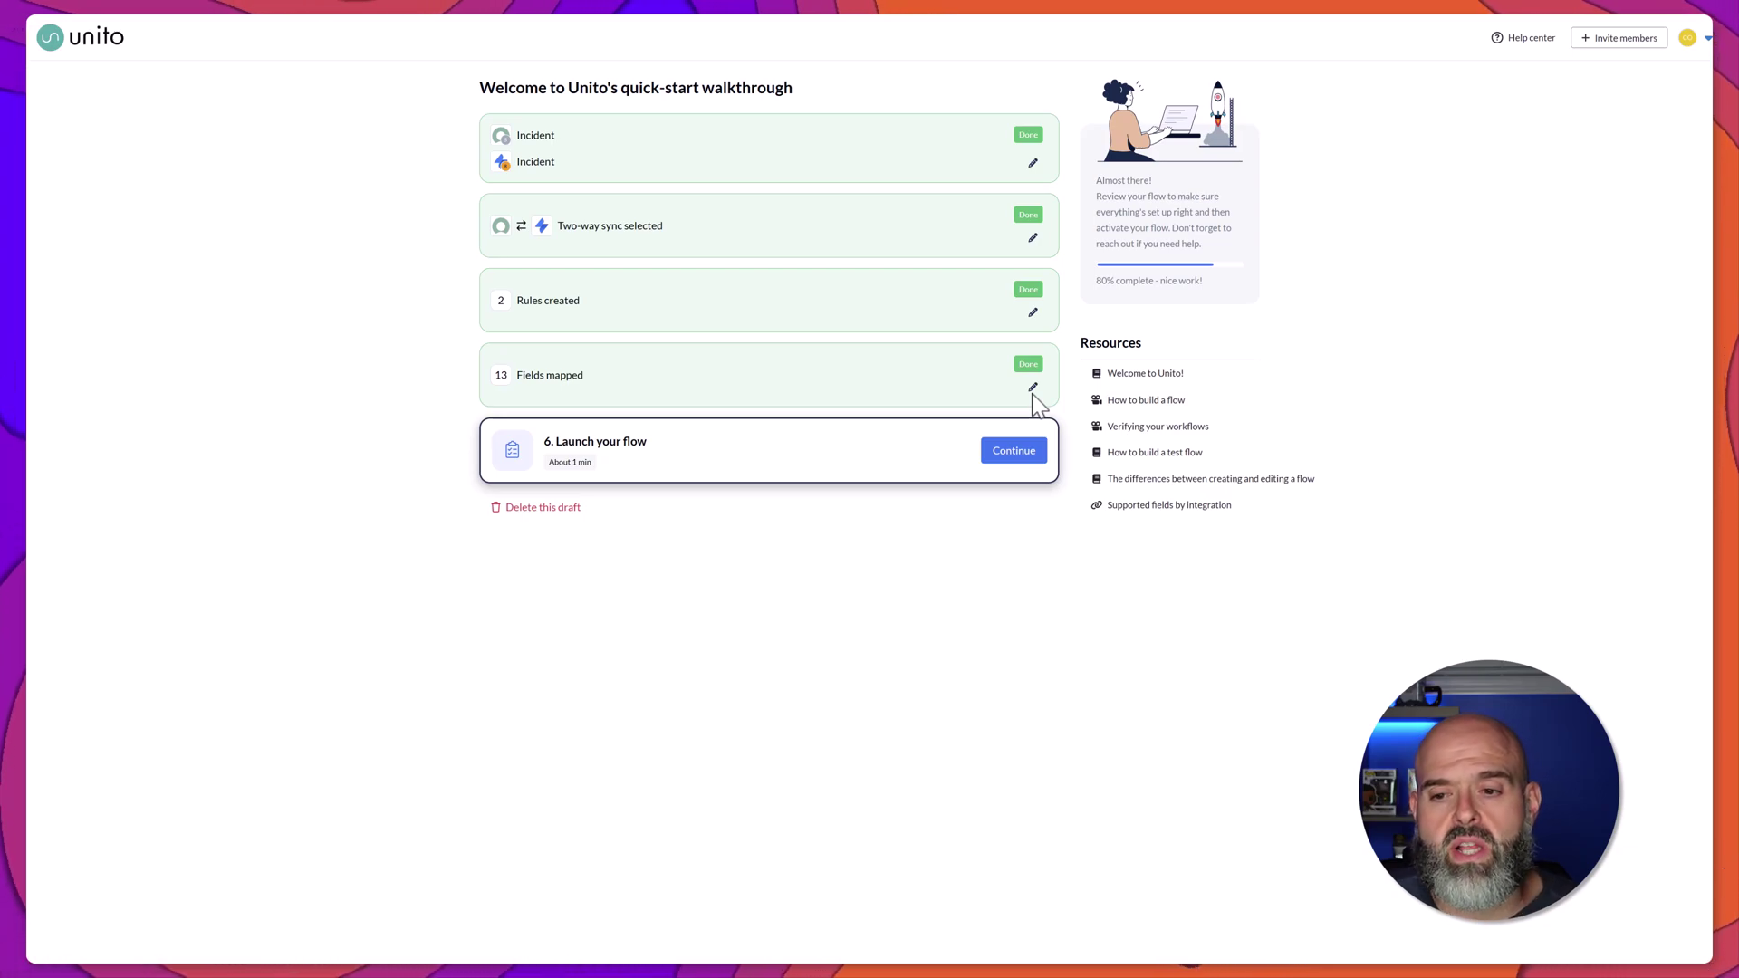
left_click(1030, 458)
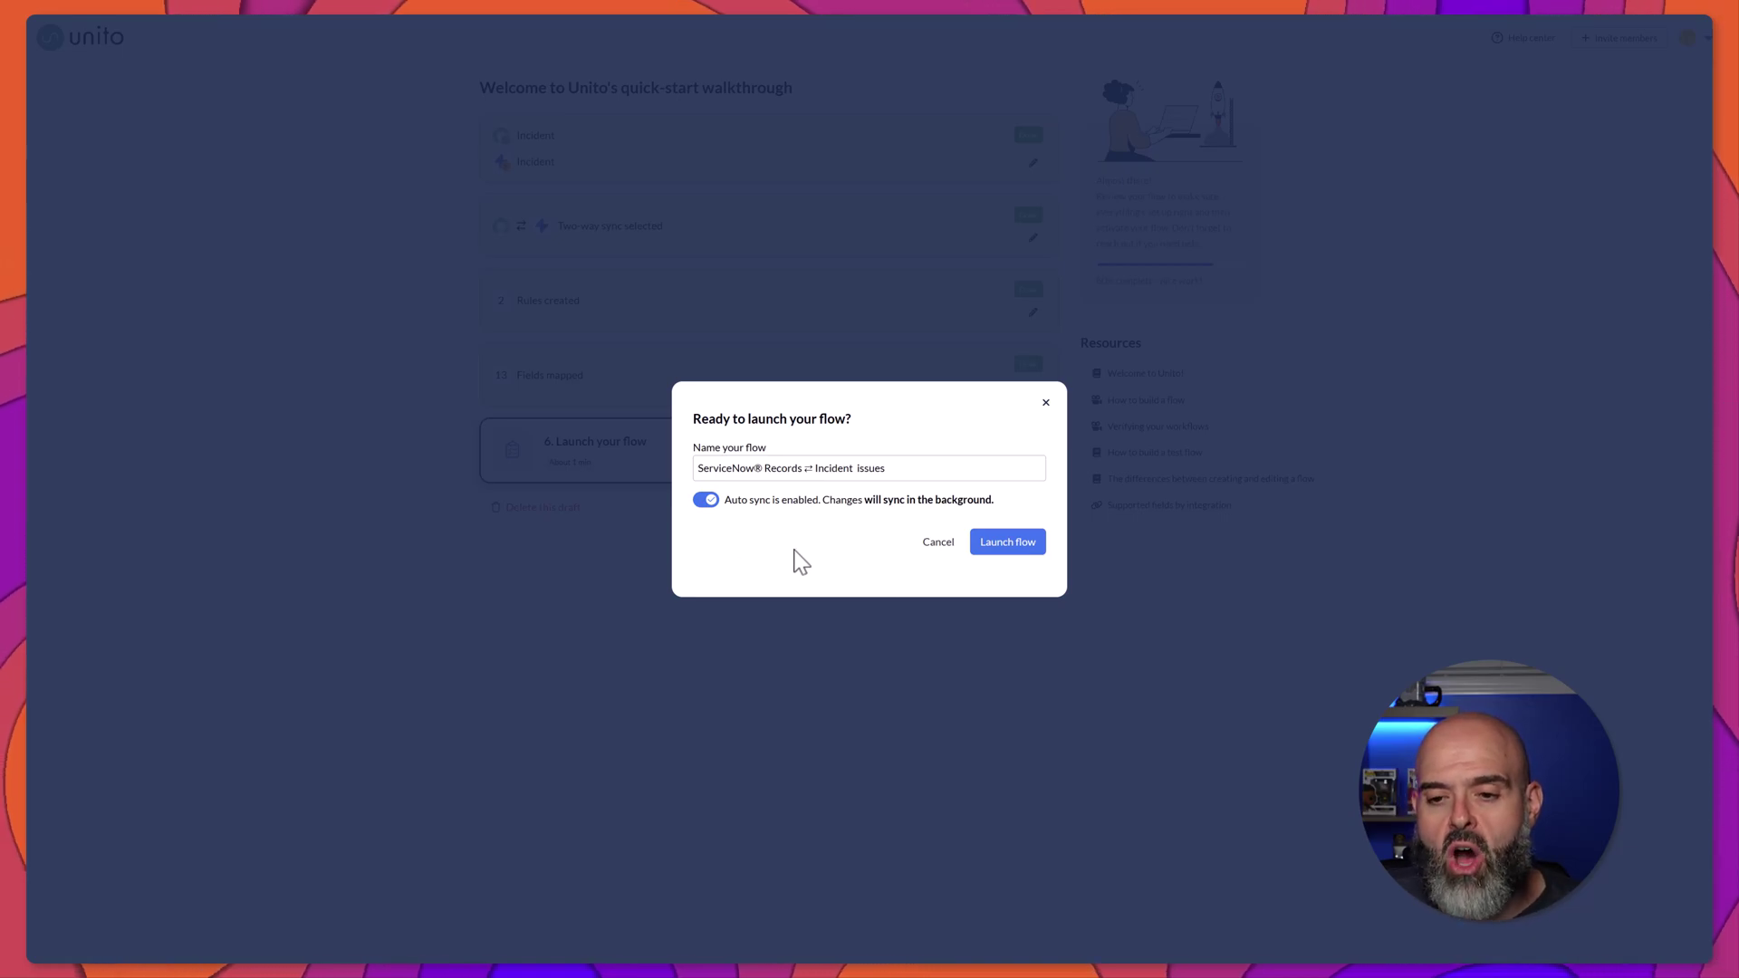
Launch the ServiceNow® Records ⇄ Incident issues flow with Auto sync left on.
left_click(1007, 541)
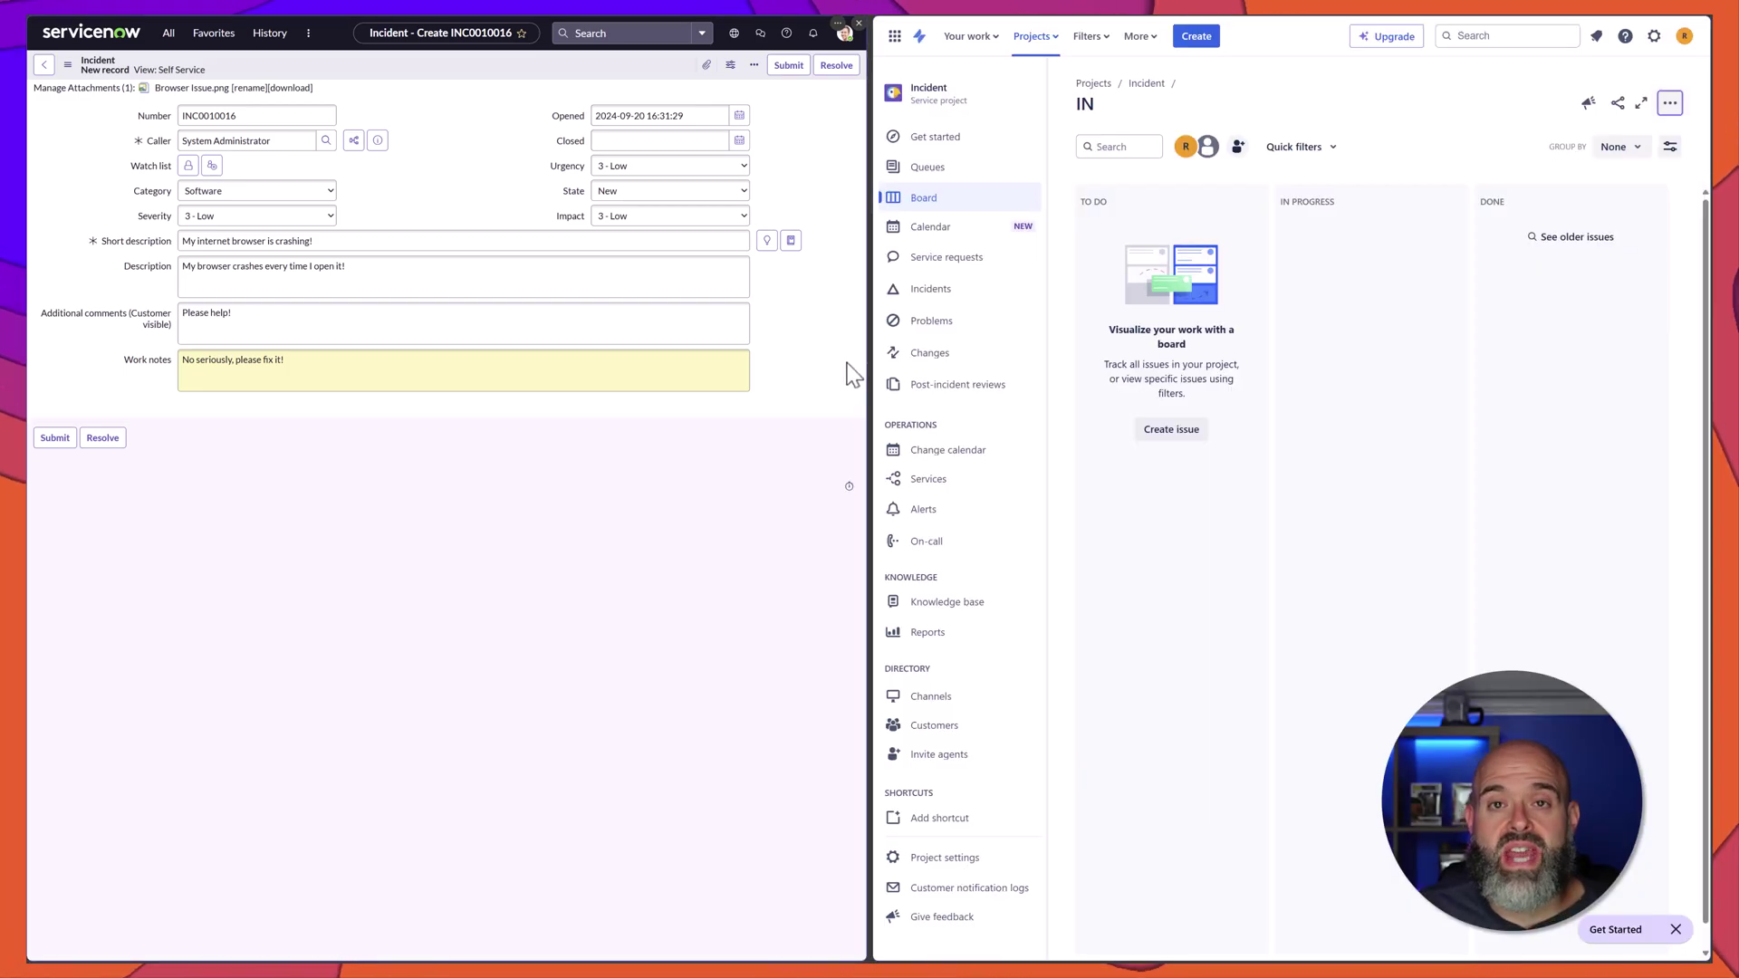
Submit the 'My internet browser is crashing!' incident, reload the Jira board, and open INC0010016 beside IN-53.
left_click(794, 71)
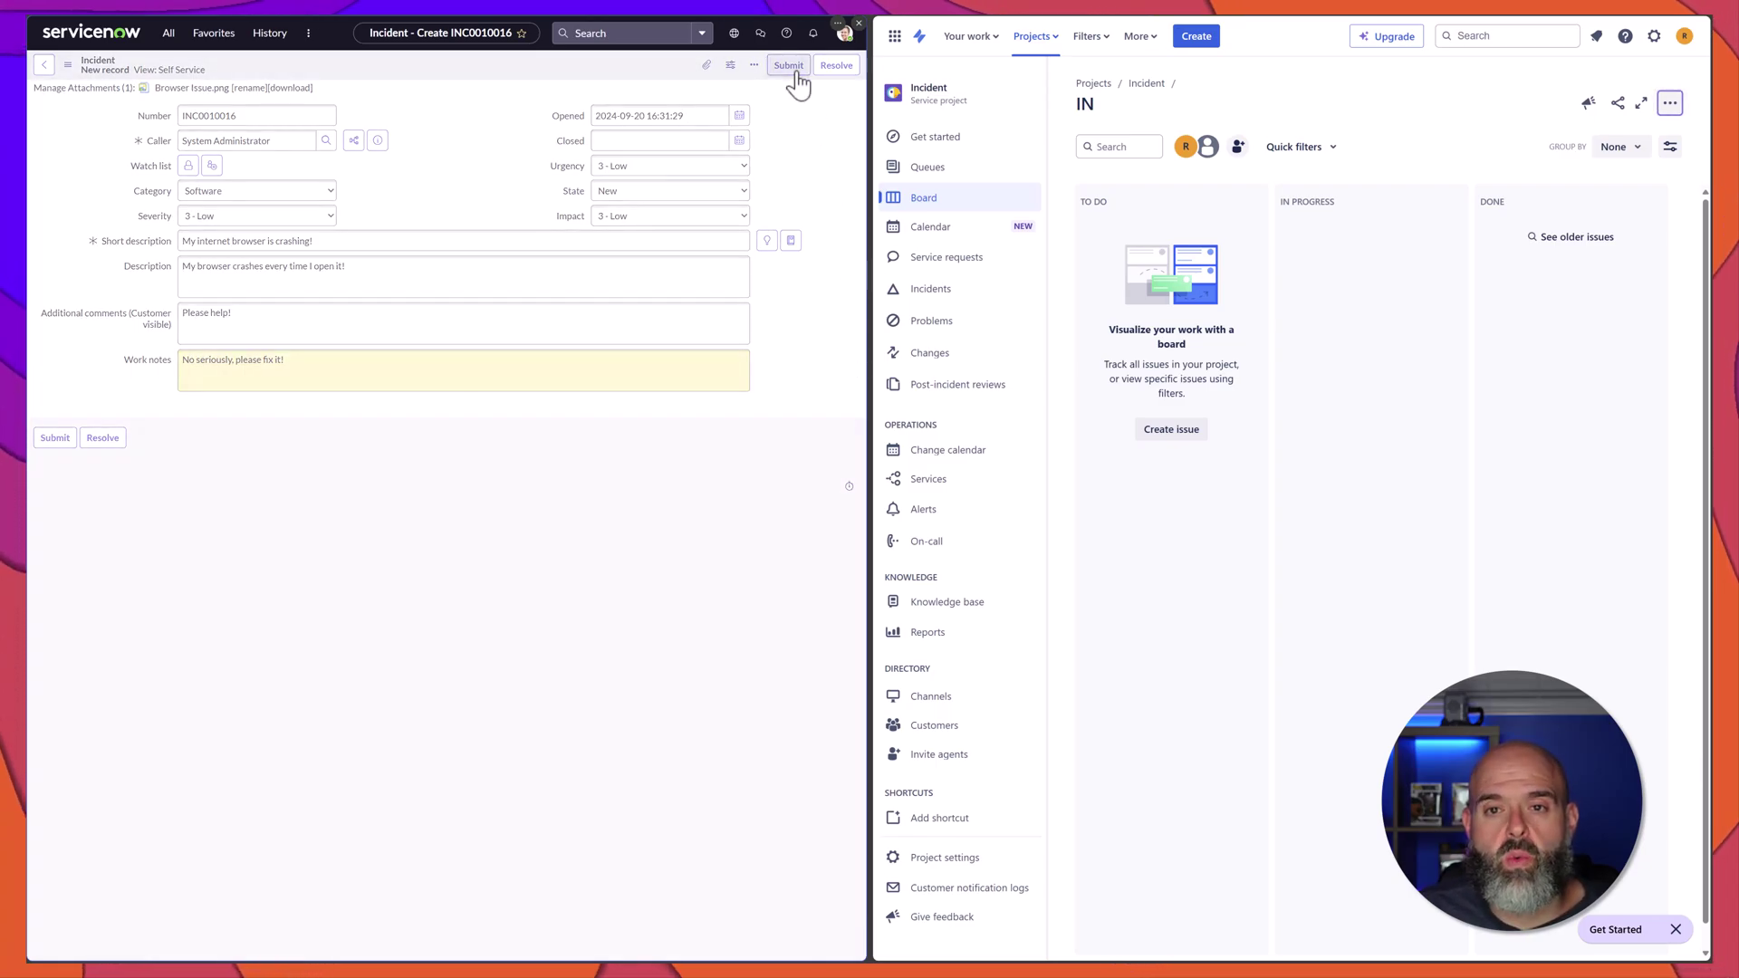
right_click(1313, 245)
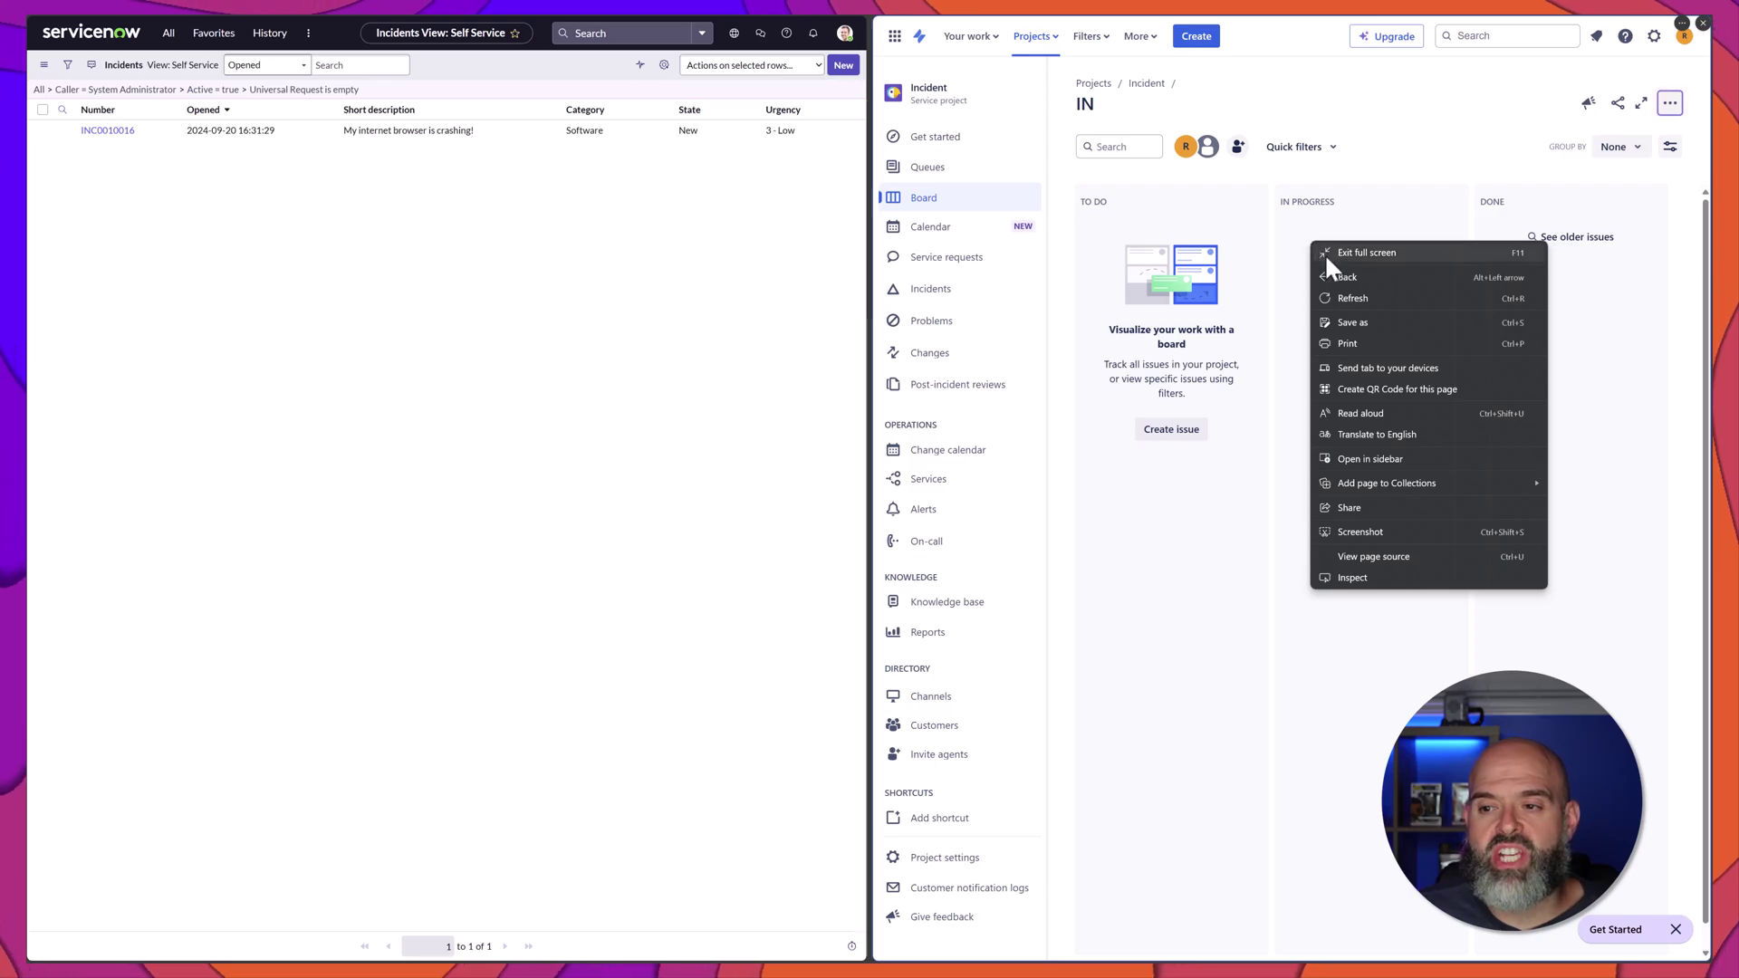
left_click(1354, 297)
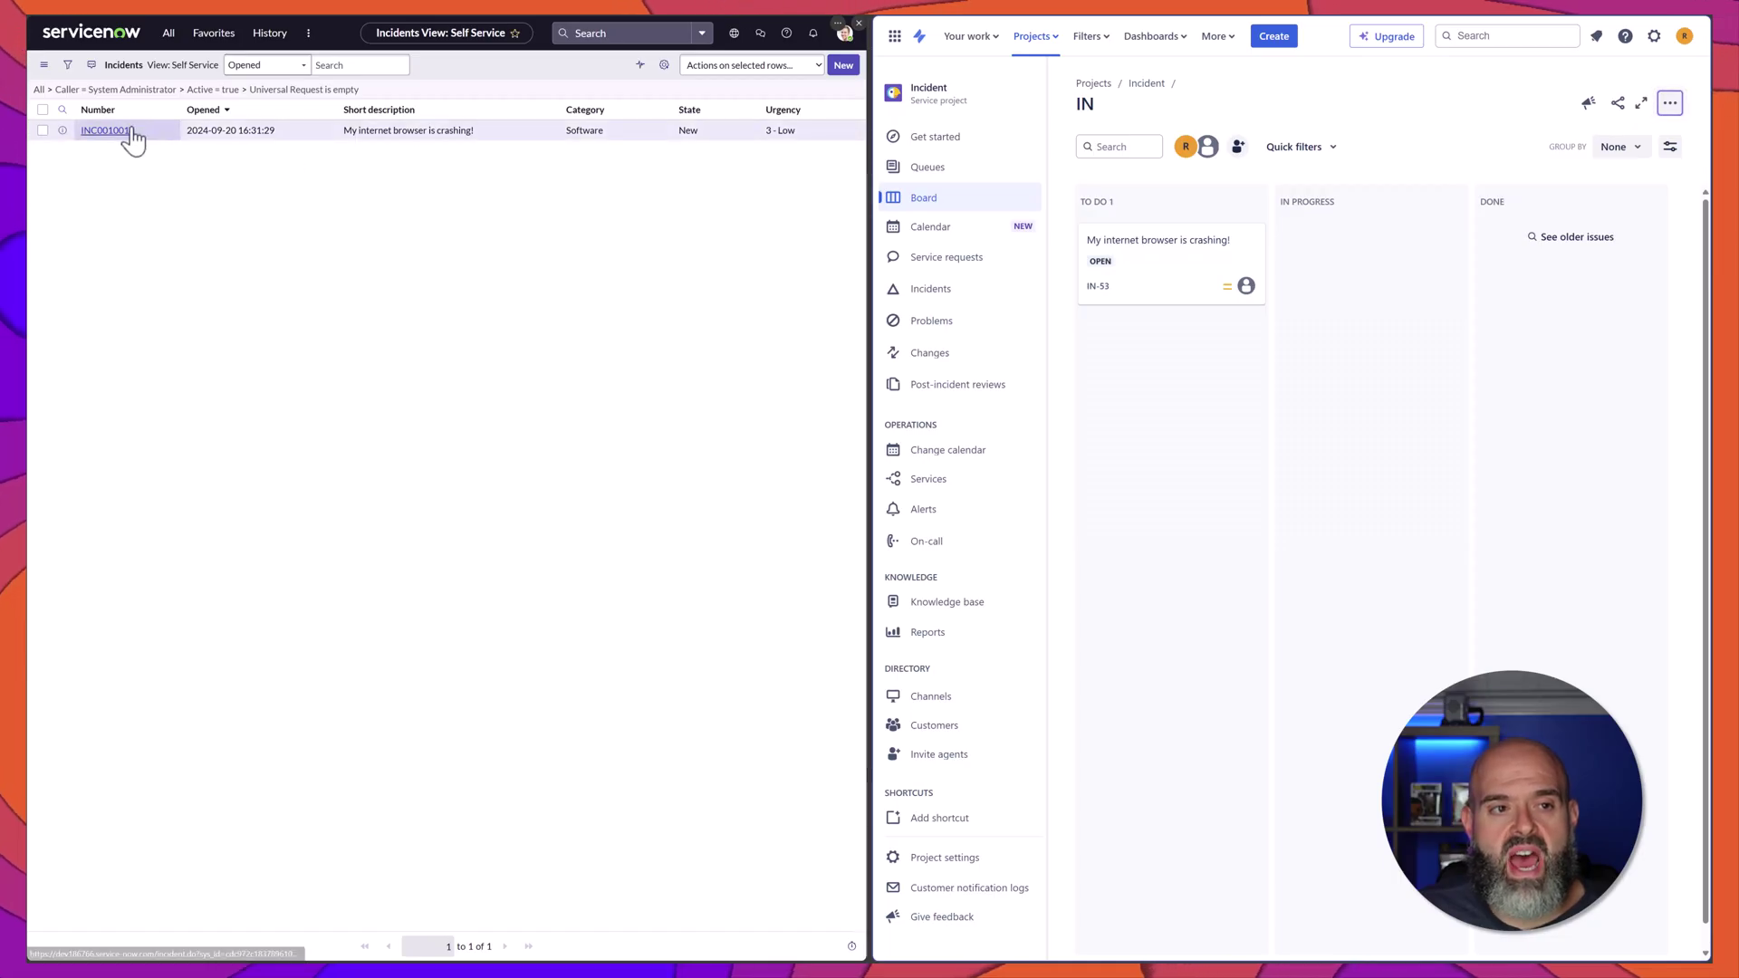
left_click(130, 131)
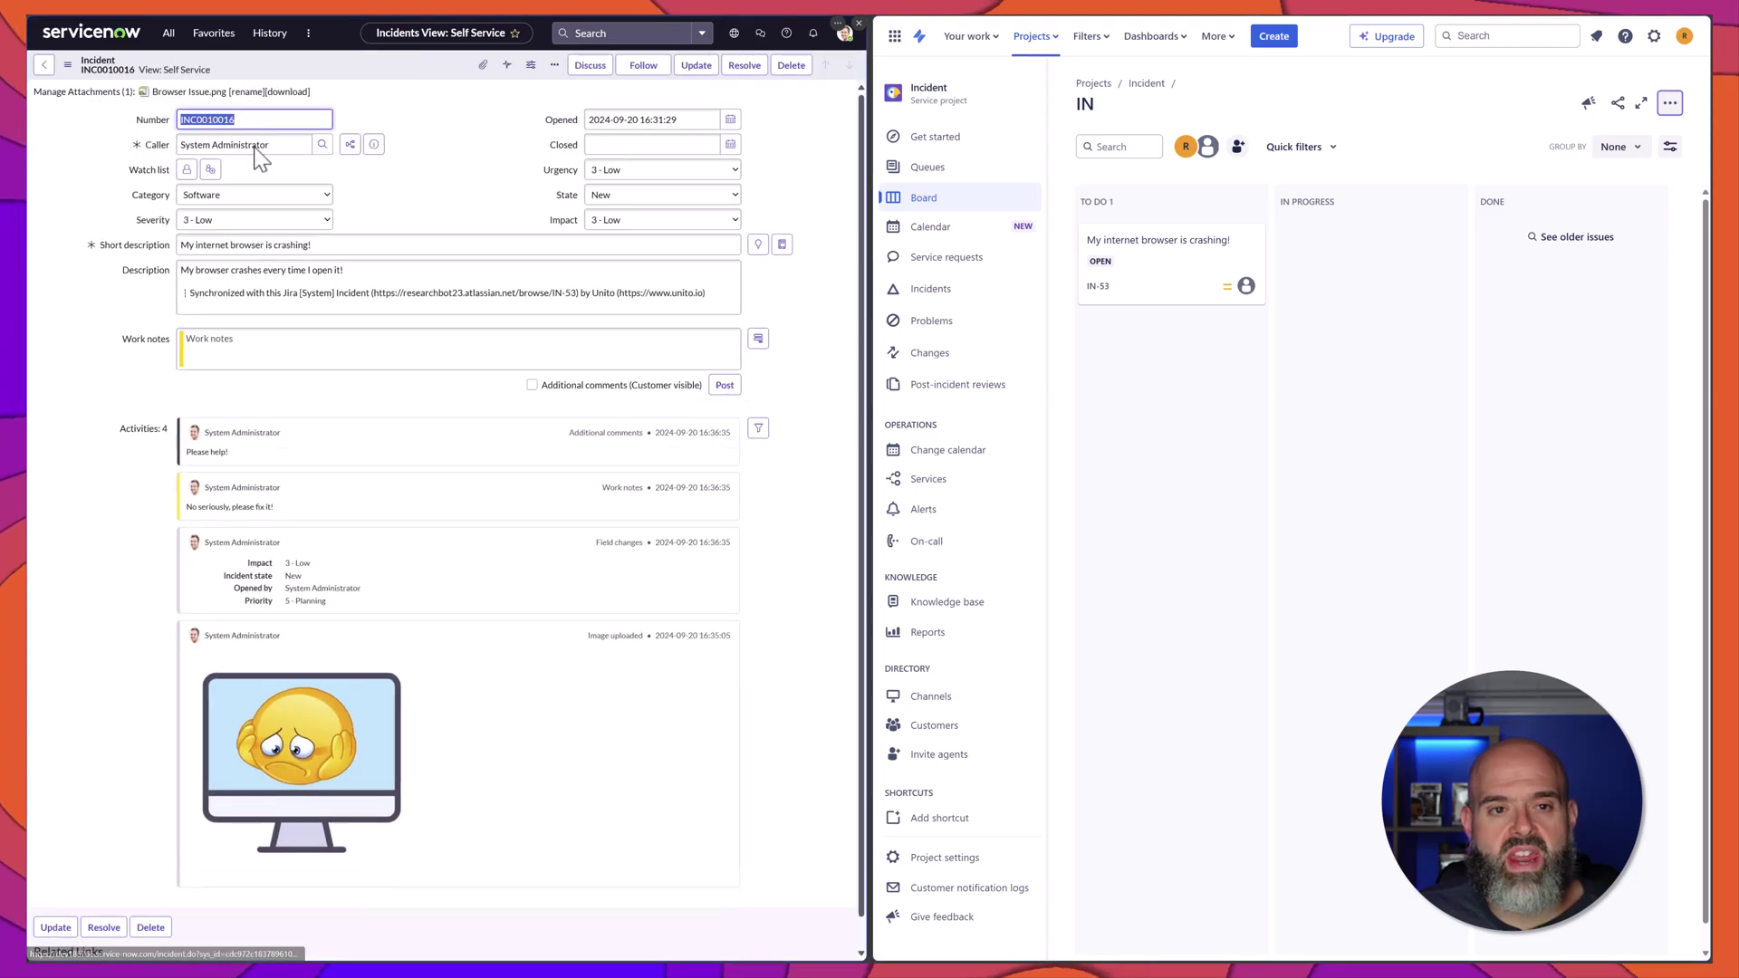
left_click(1162, 252)
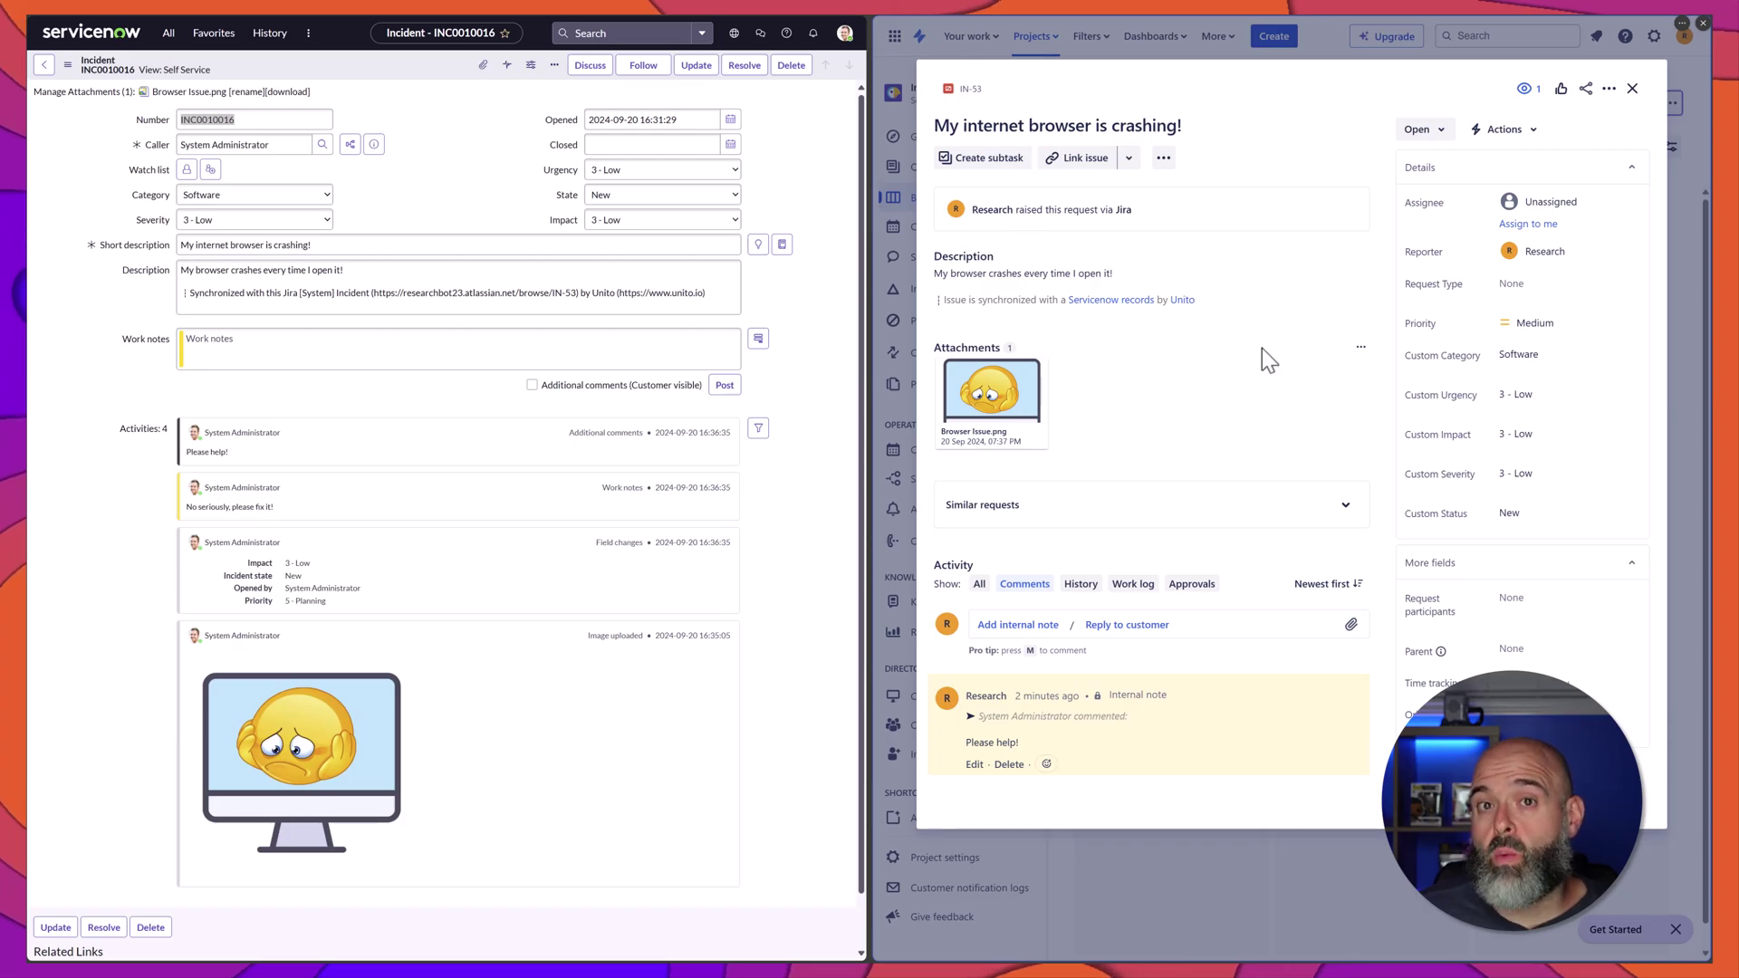
On IN-53, set Custom Urgency, Impact and Severity to 2 - Medium and Custom Status to On Hold.
left_click(1551, 399)
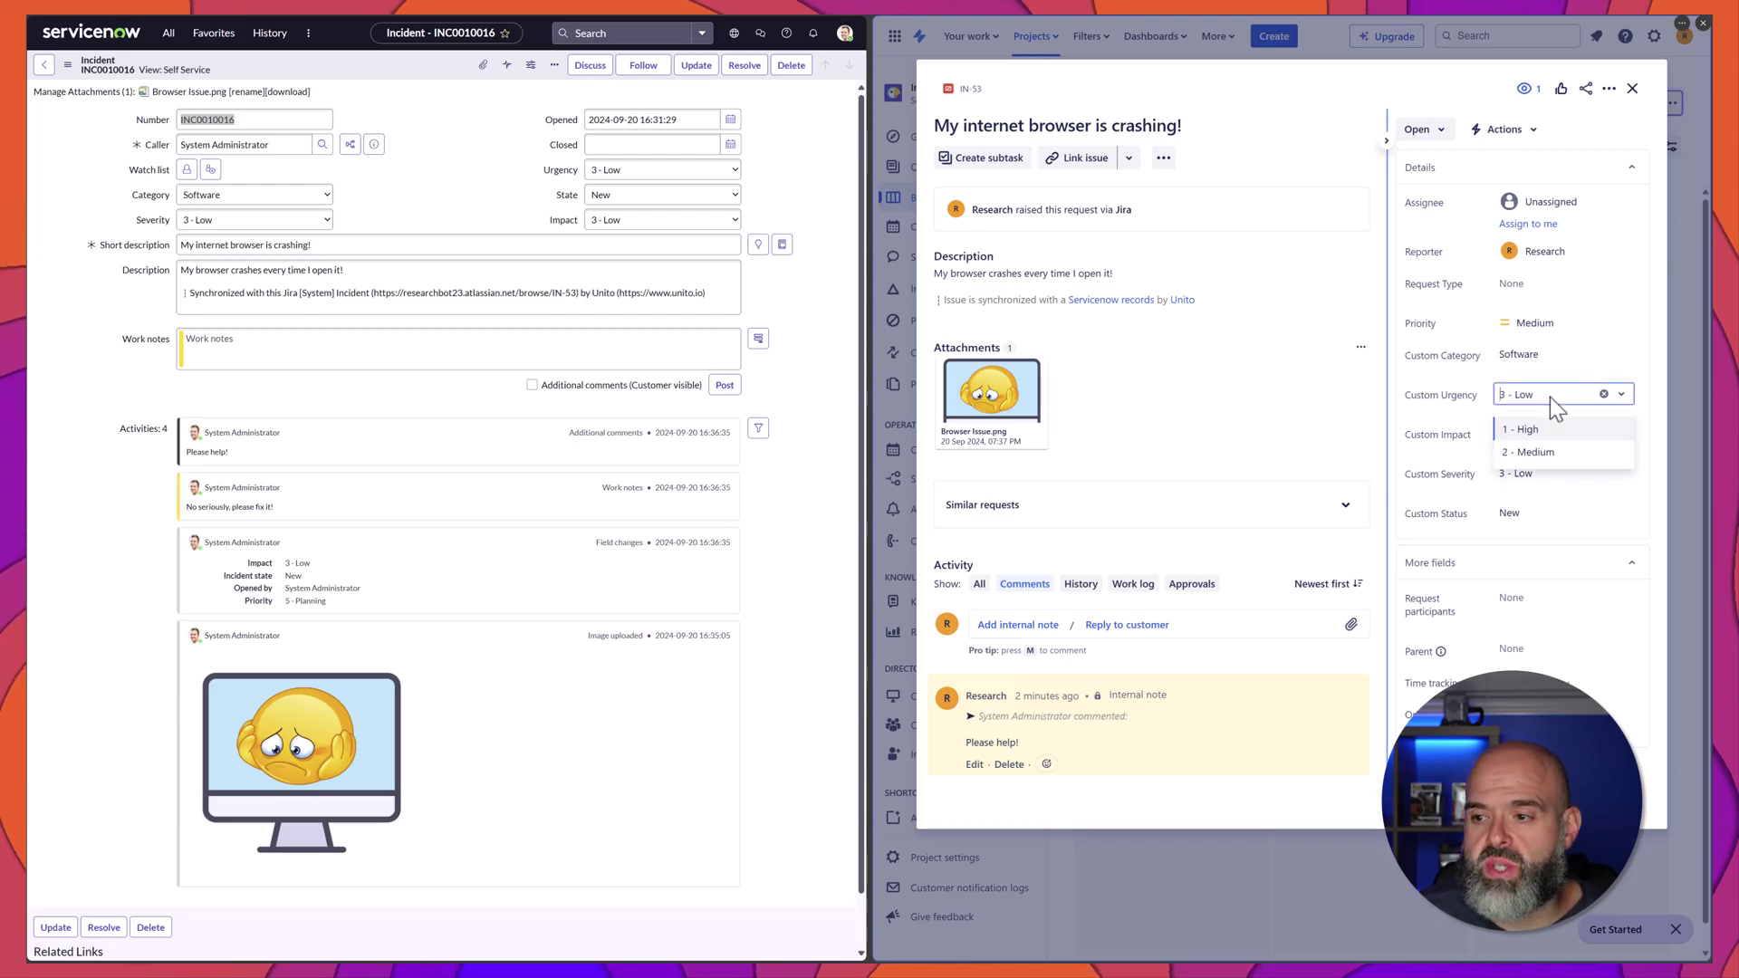
left_click(1550, 453)
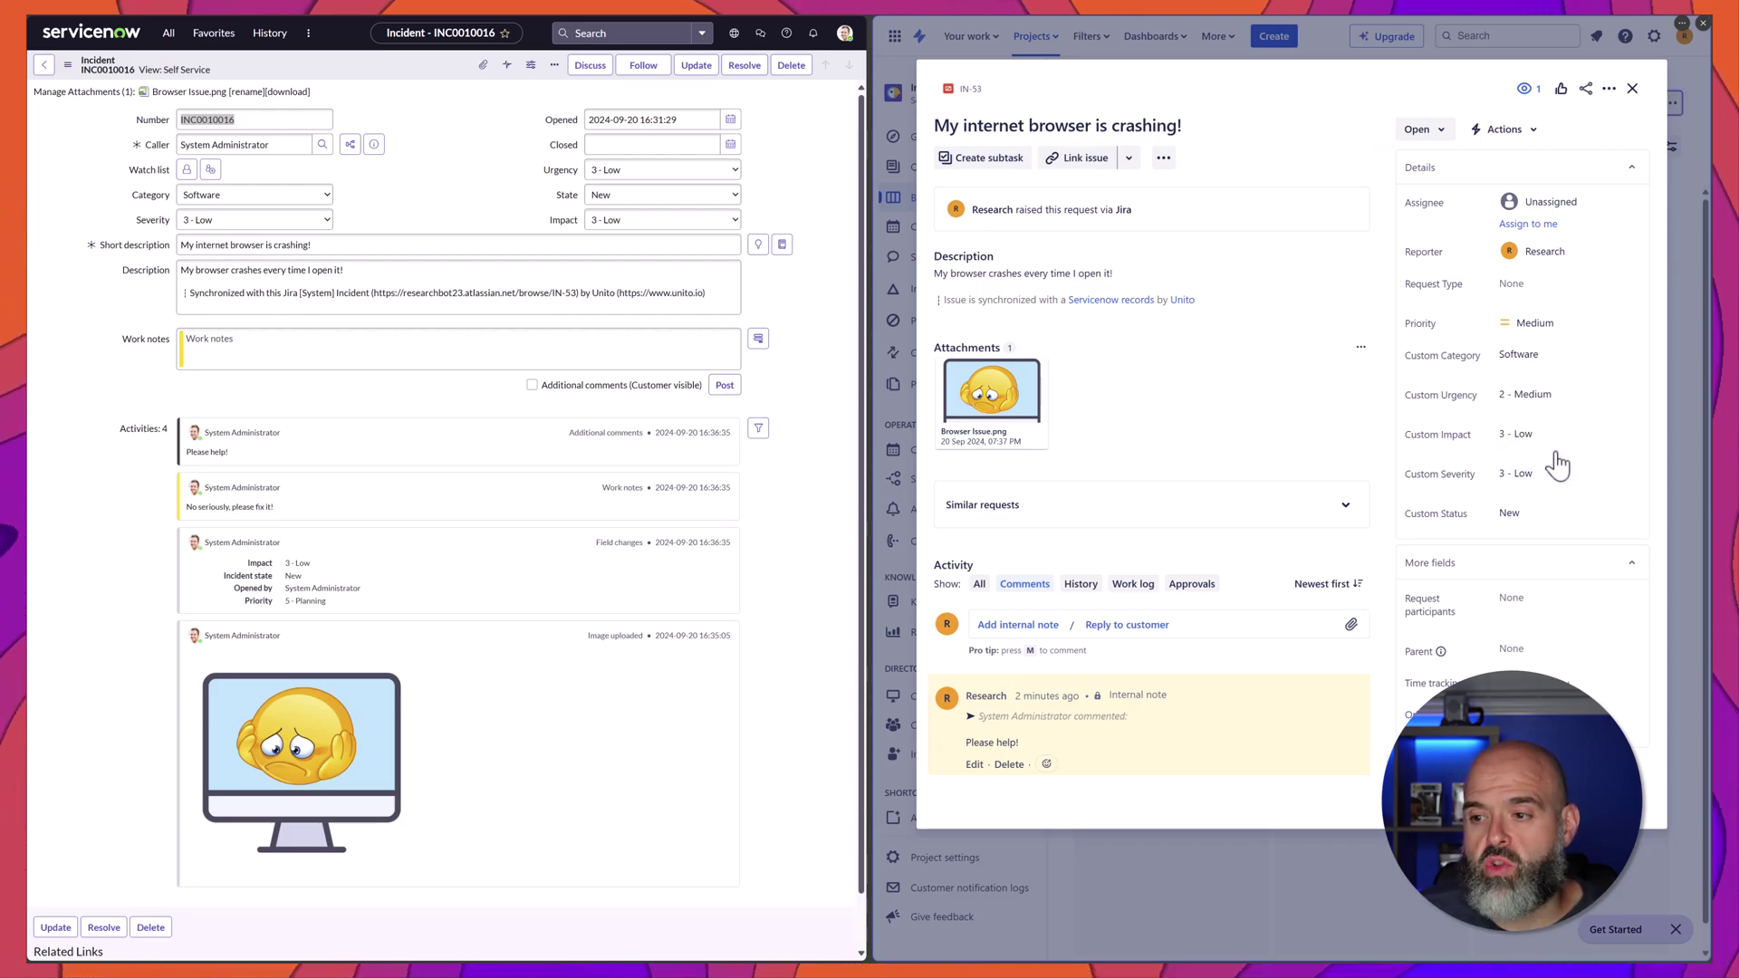
left_click(1545, 437)
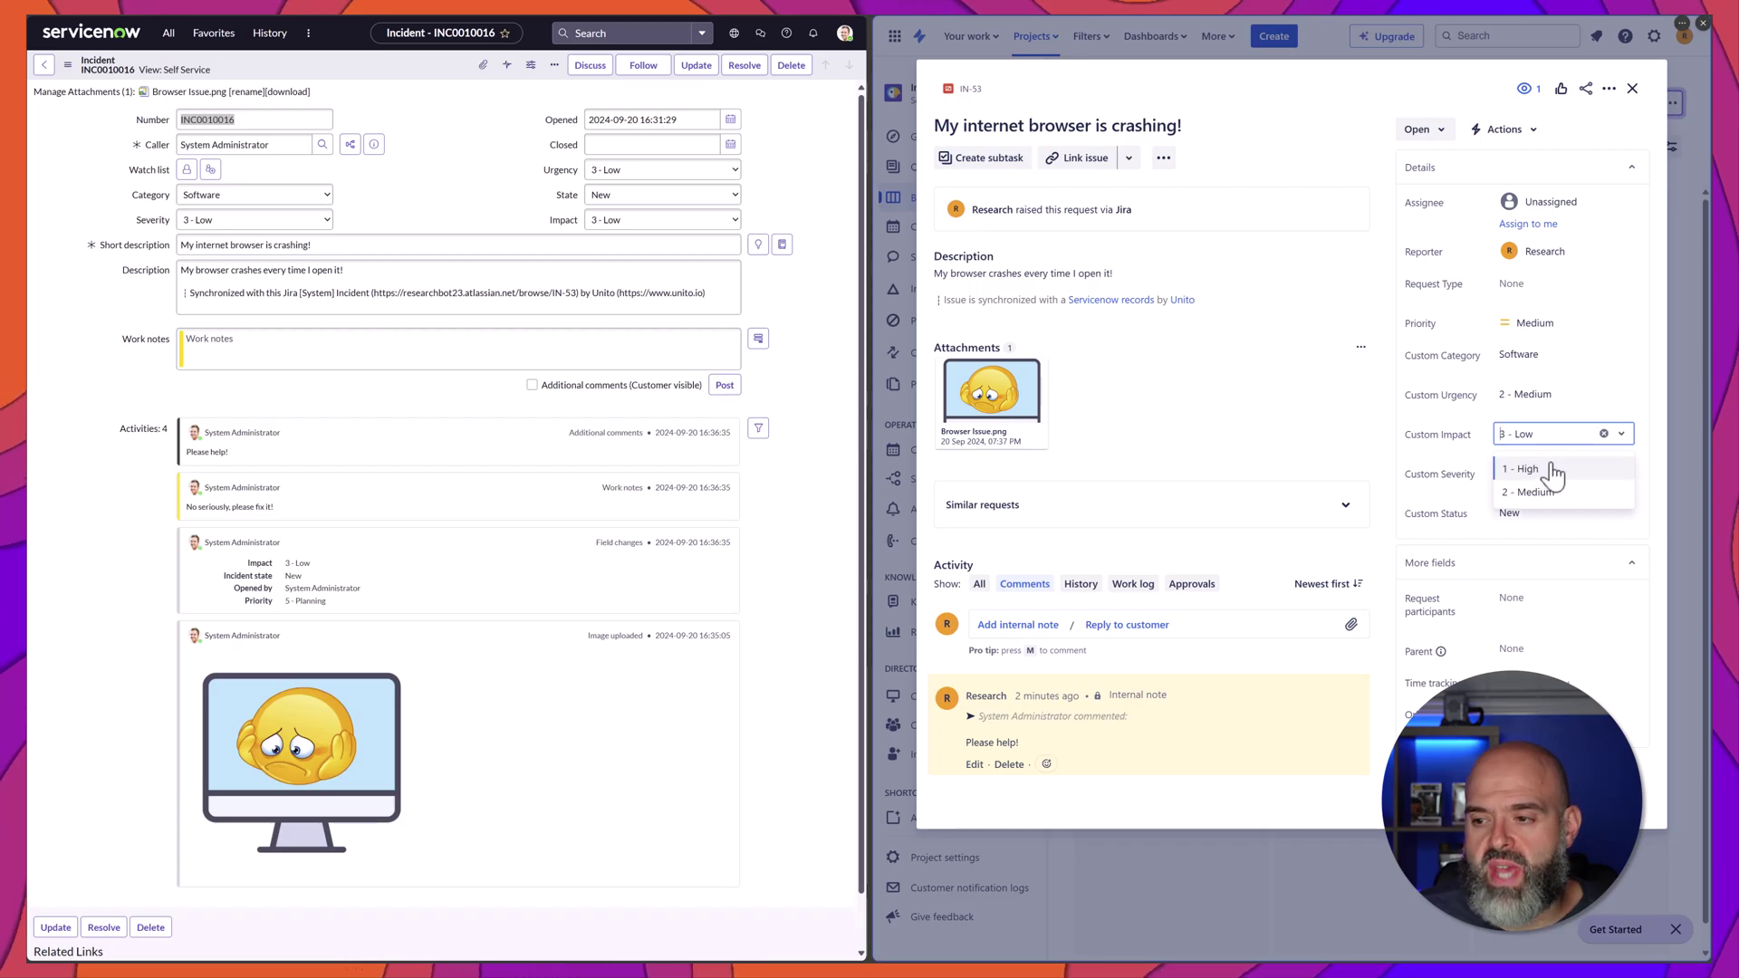
left_click(1550, 491)
left_click(1546, 474)
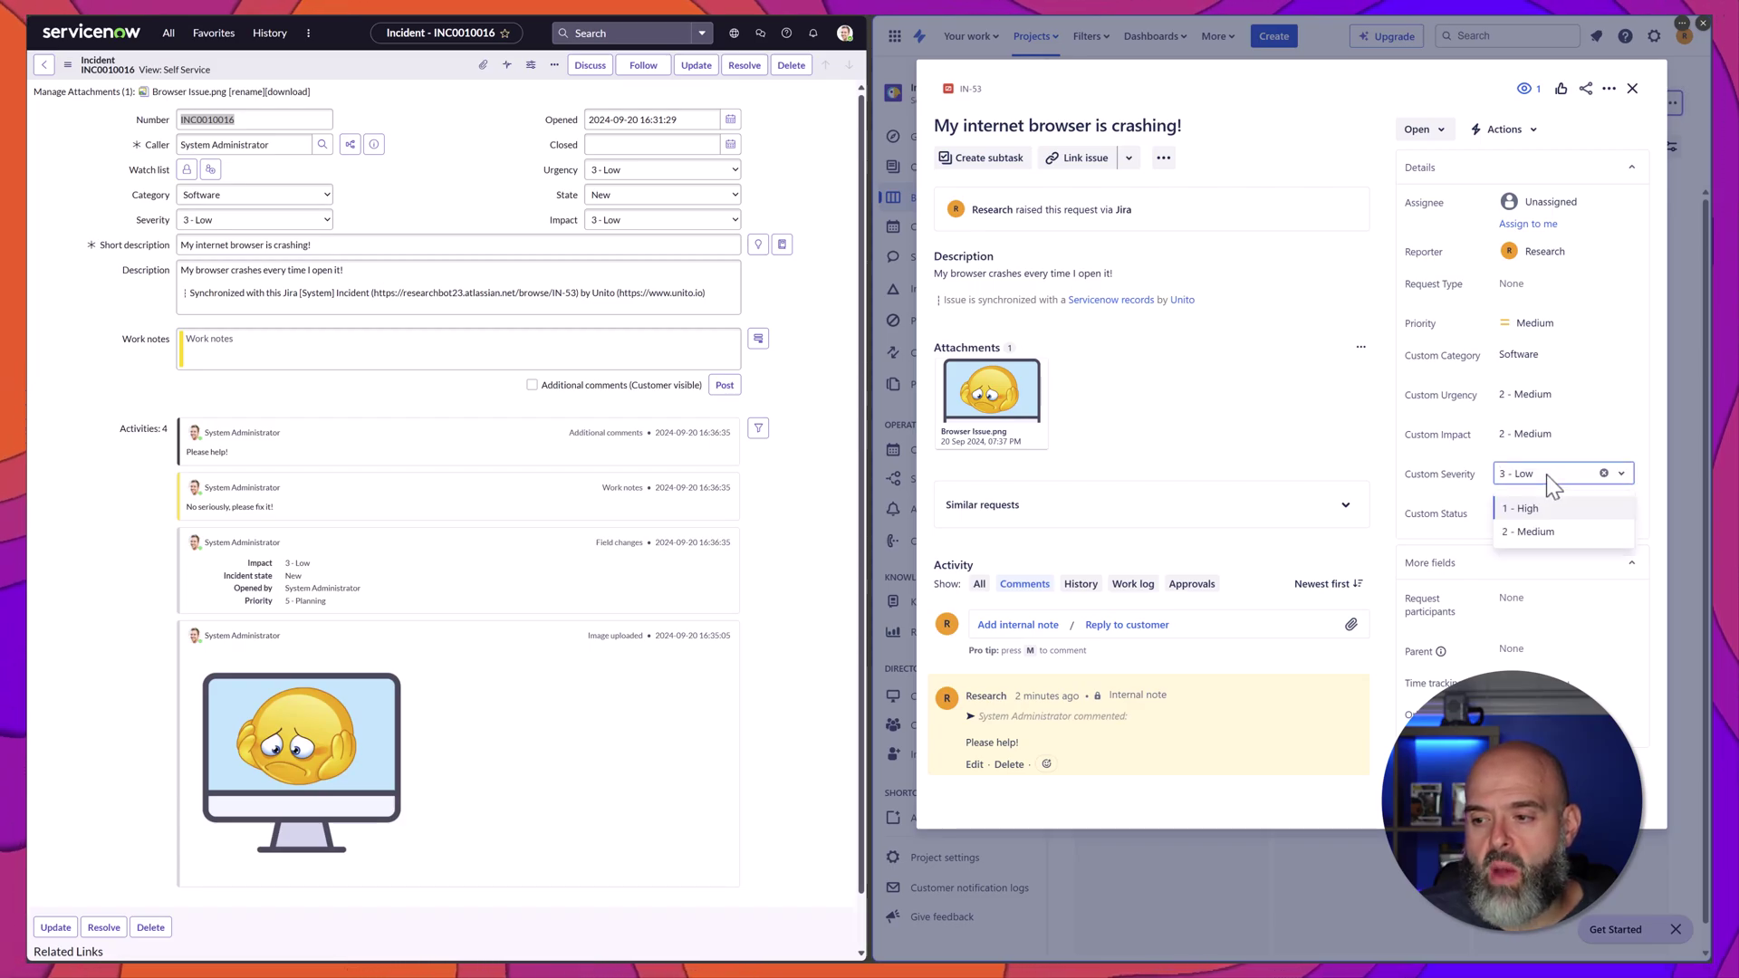
left_click(1546, 534)
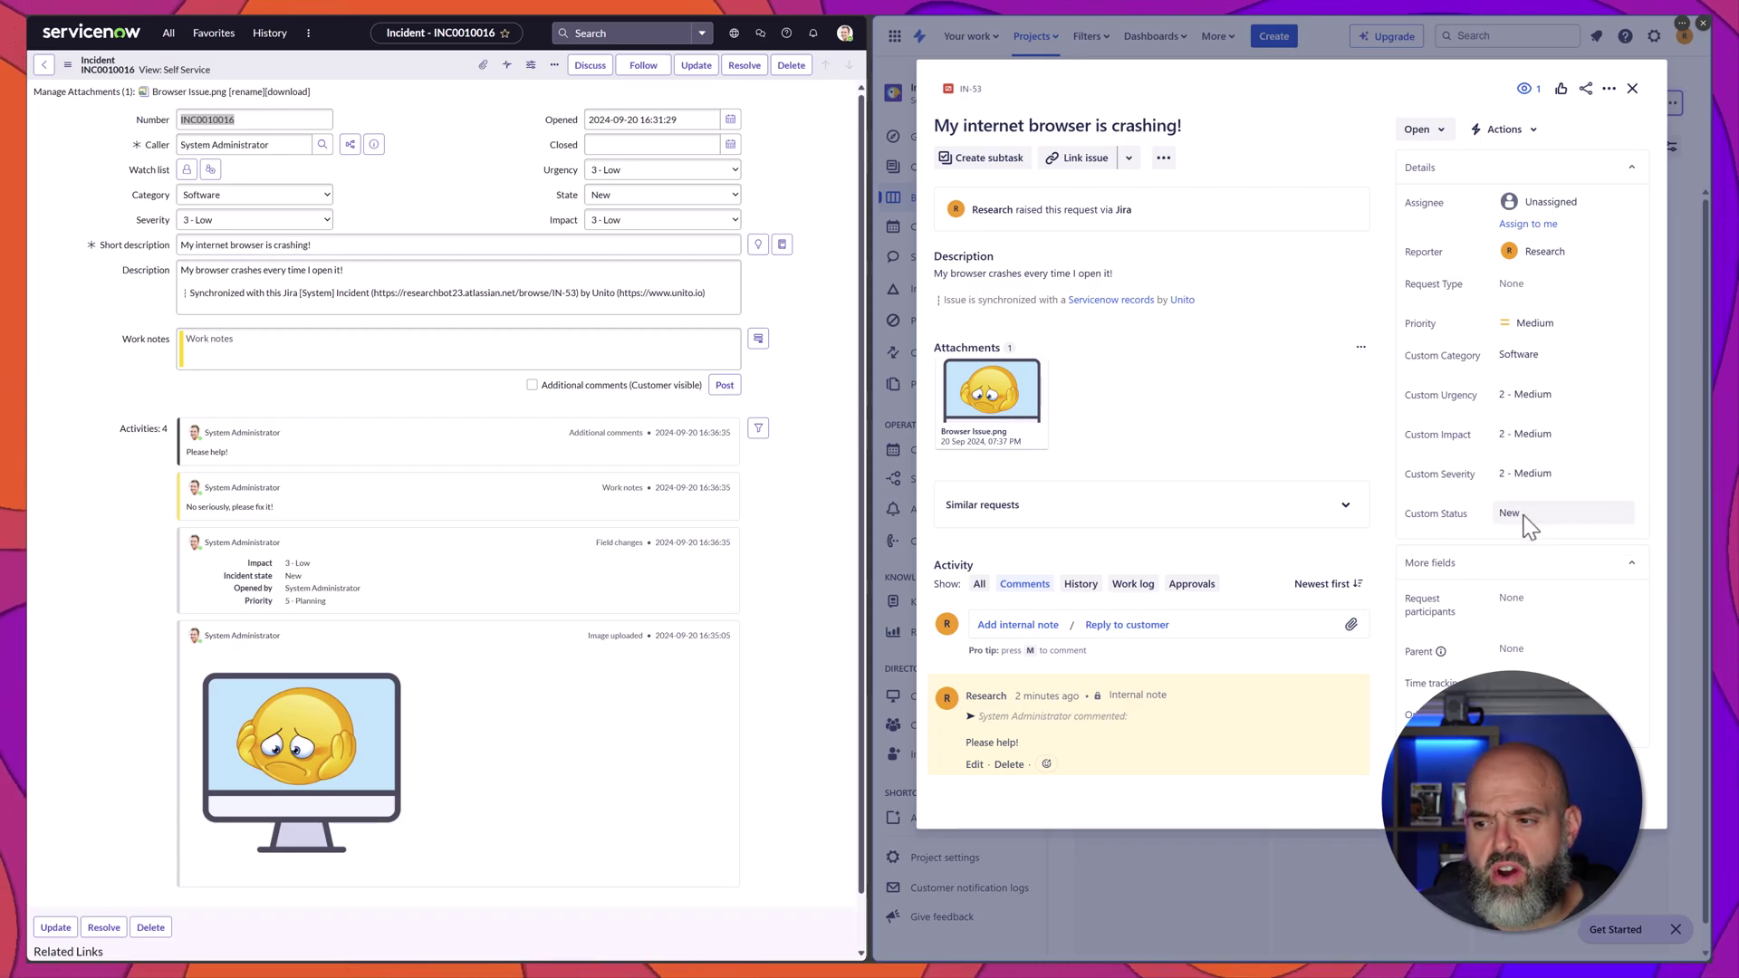
left_click(1526, 523)
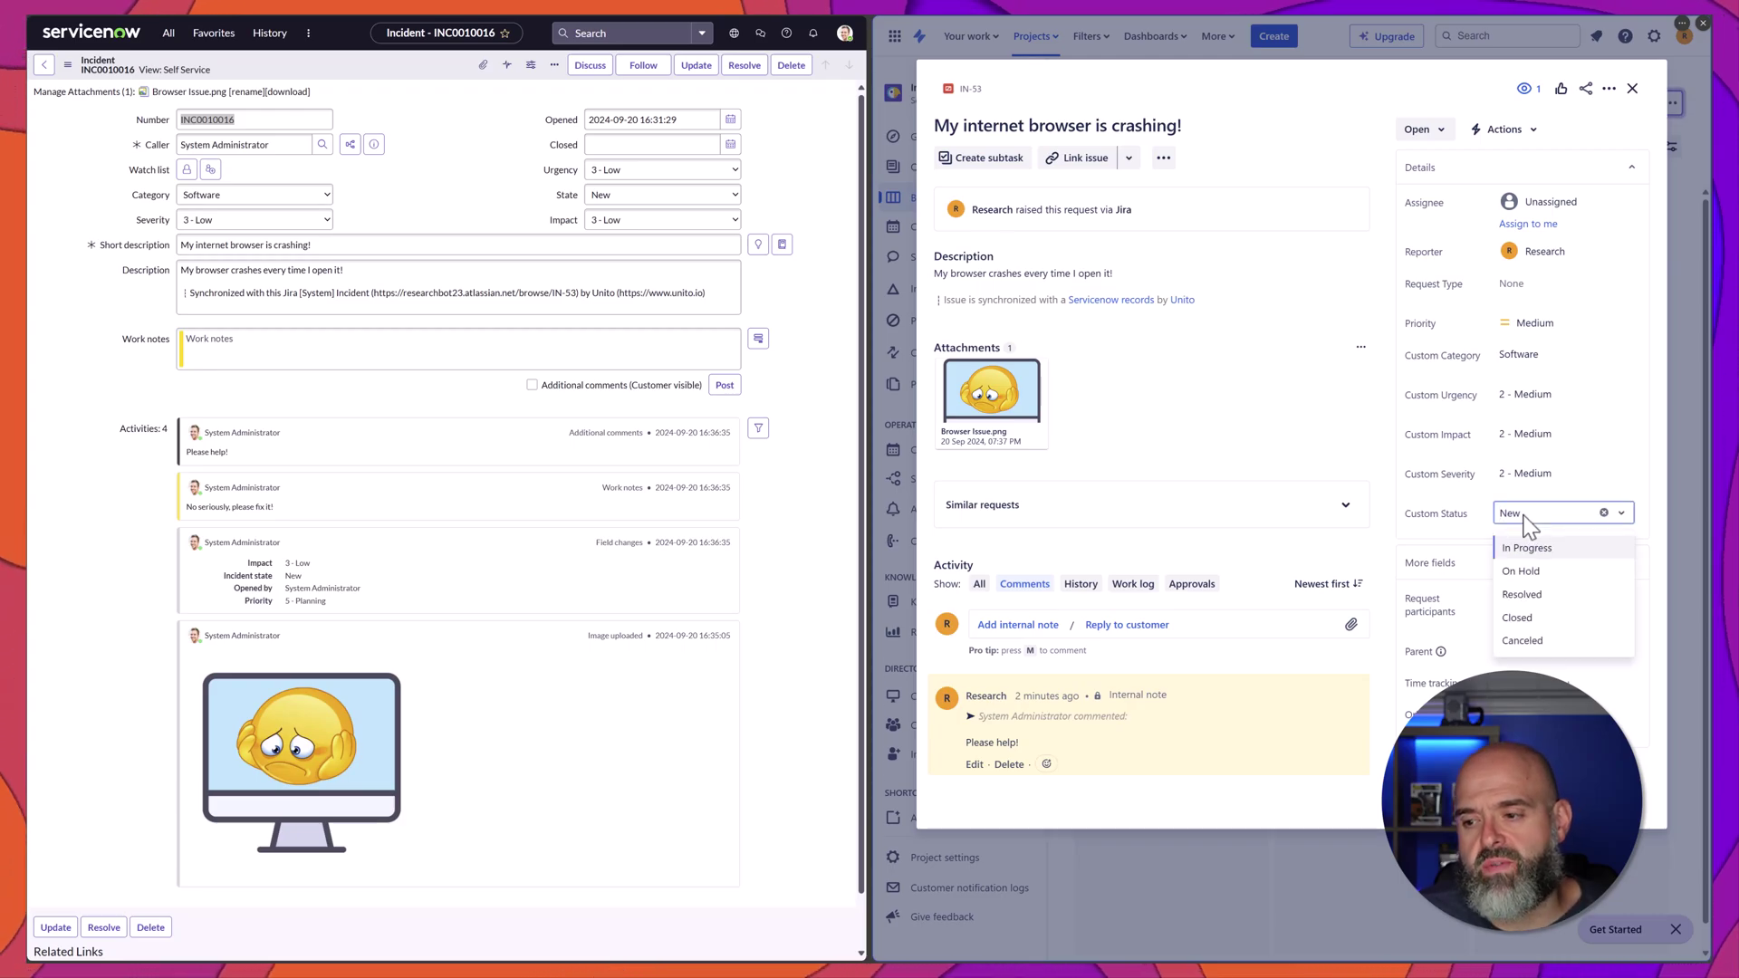
left_click(1522, 571)
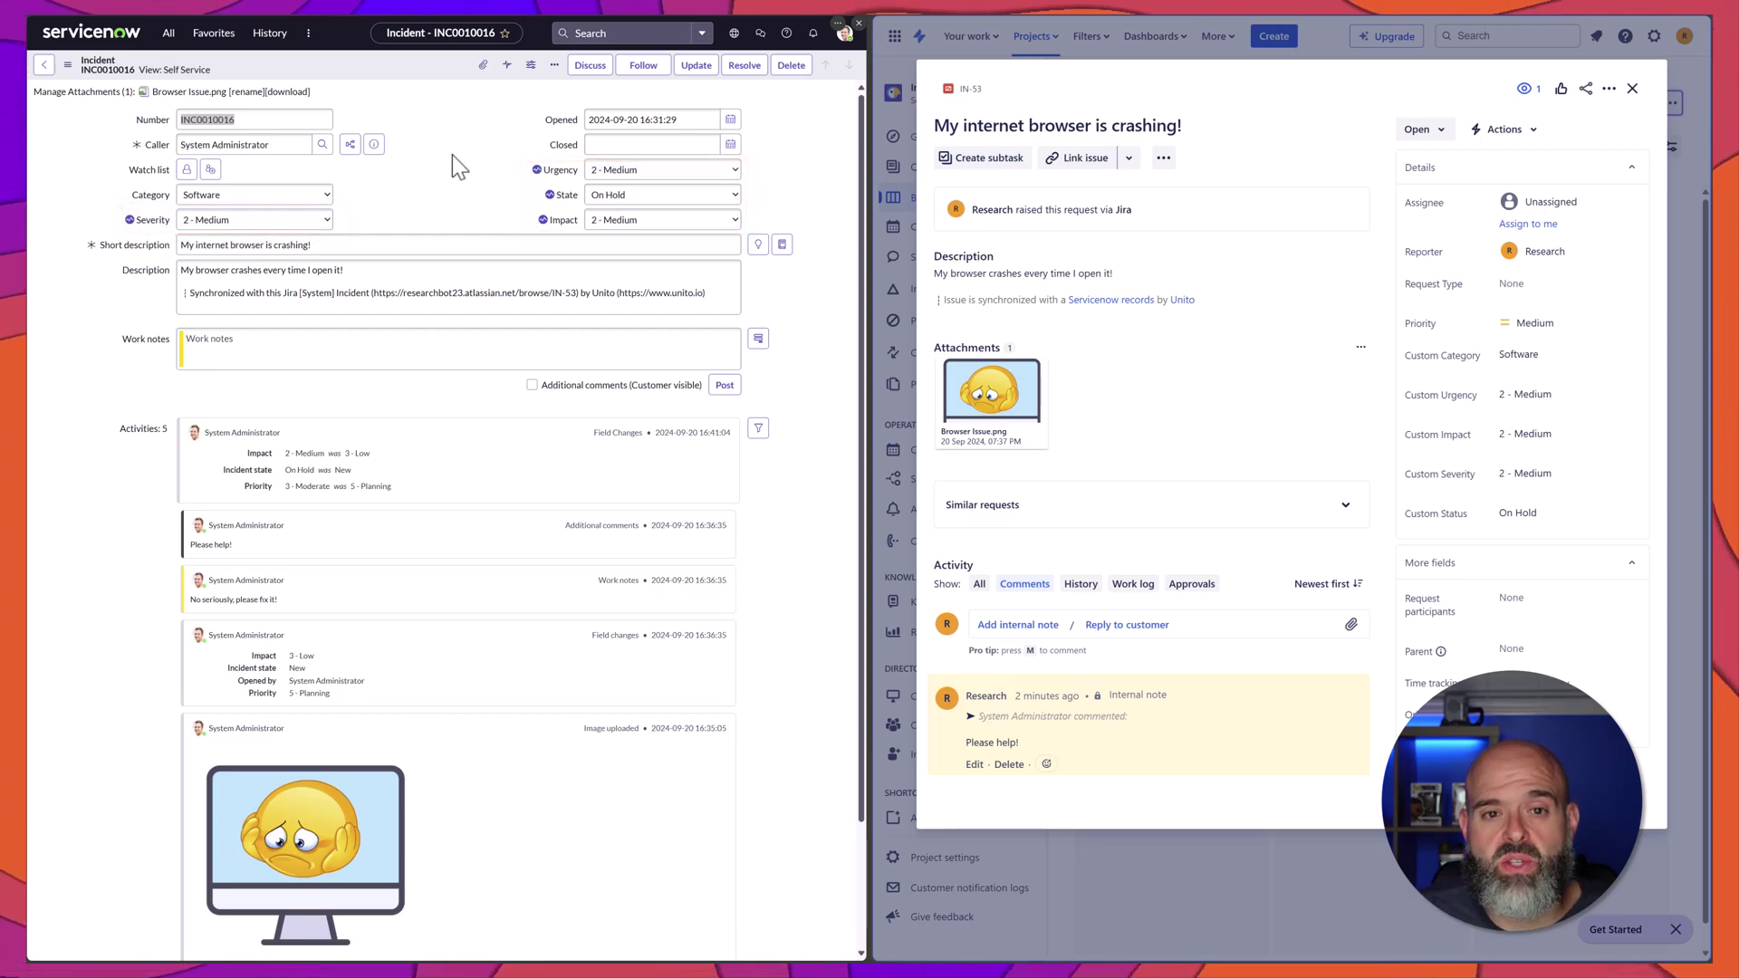
Return to the ServiceNow Incidents list and the Jira board, where IN-54 'My laptop will not start!' appears.
mouse_move(542, 174)
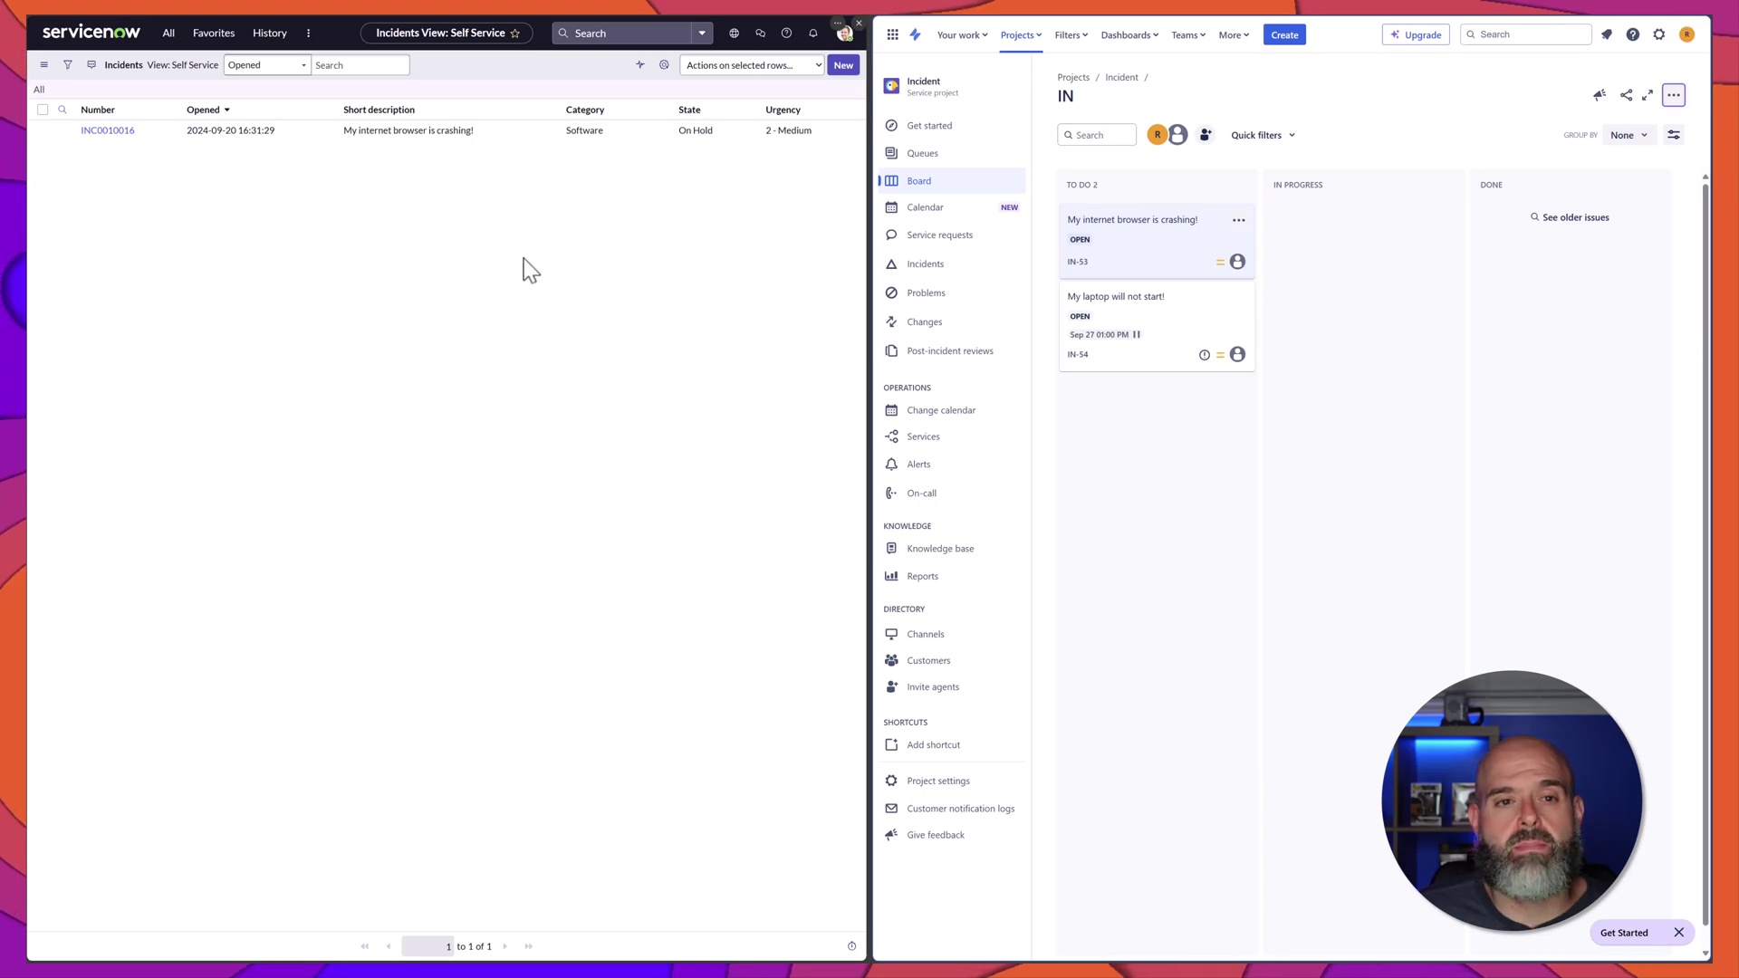
Refresh the ServiceNow incident list and open INC0010017 alongside Jira issue IN-54.
right_click(530, 269)
left_click(558, 316)
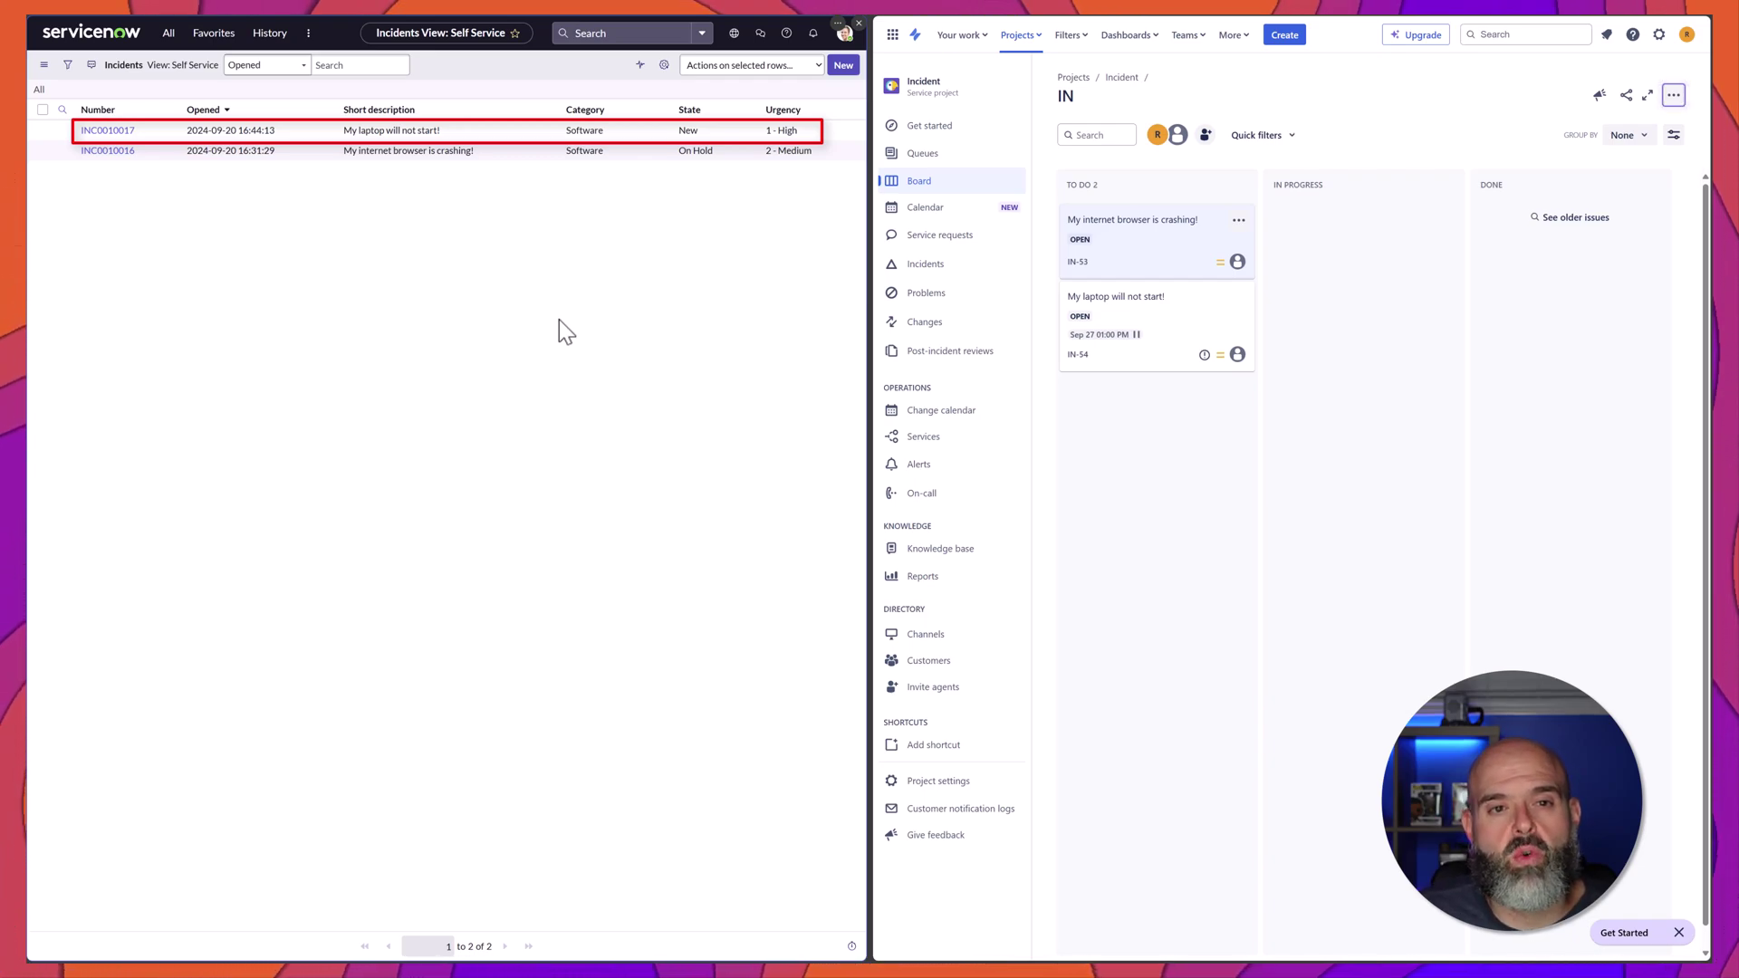
left_click(108, 133)
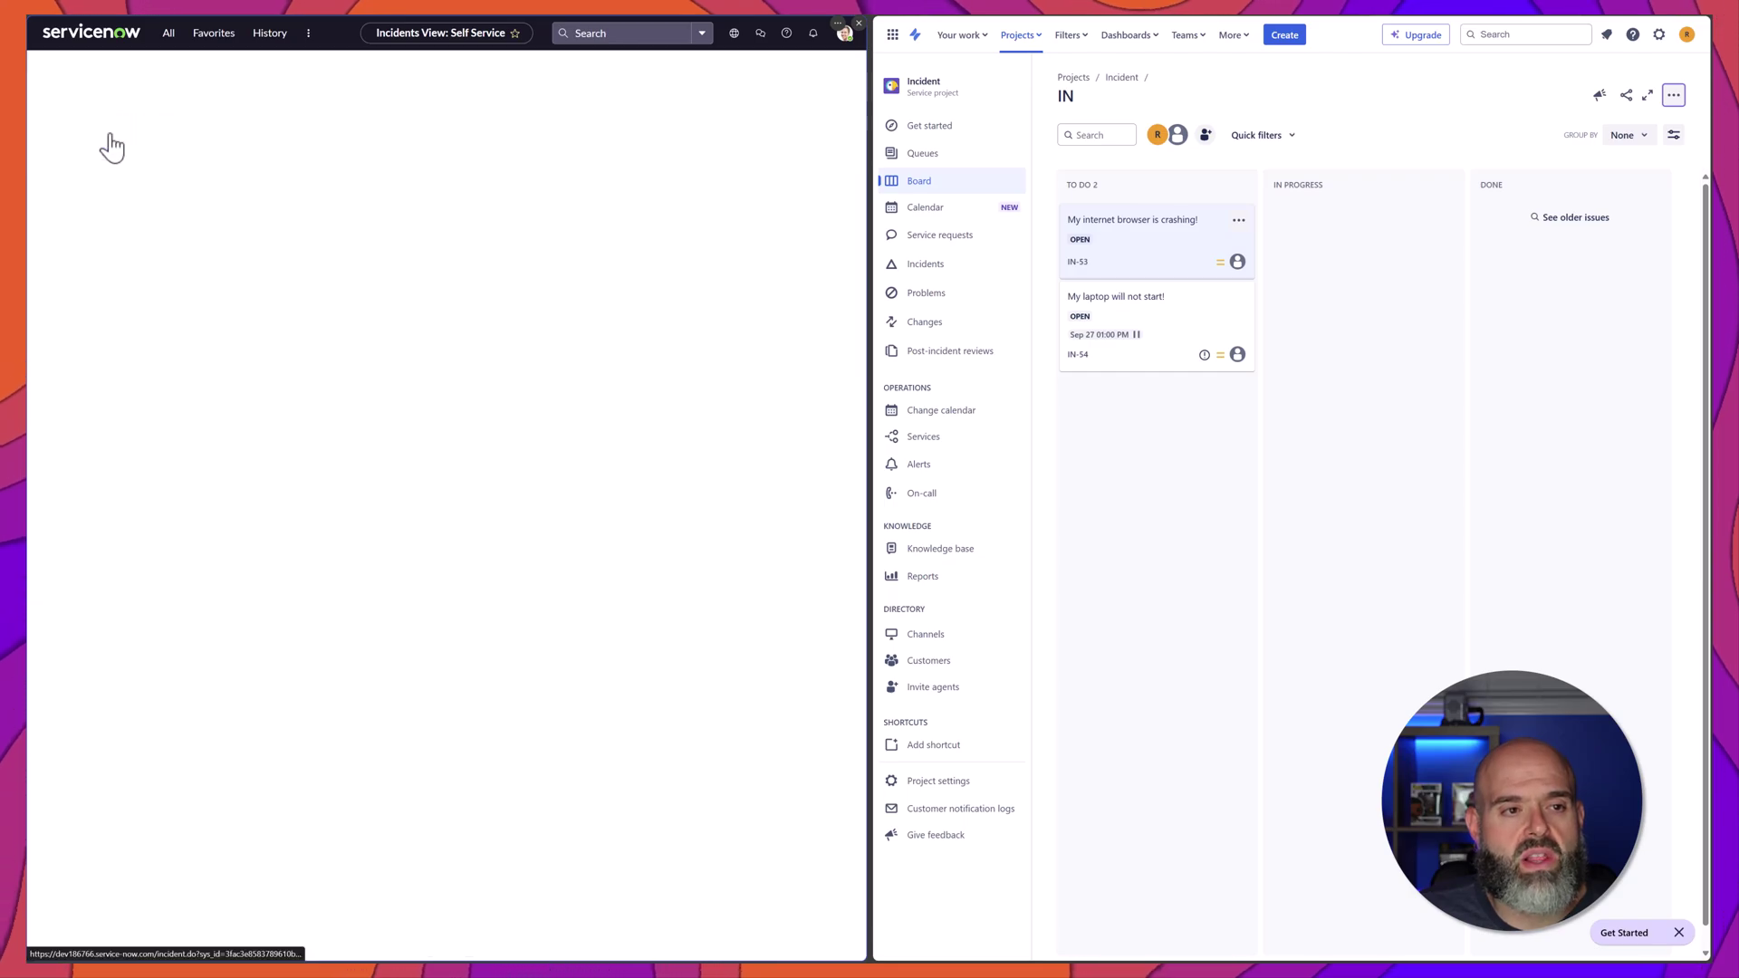
left_click(1132, 298)
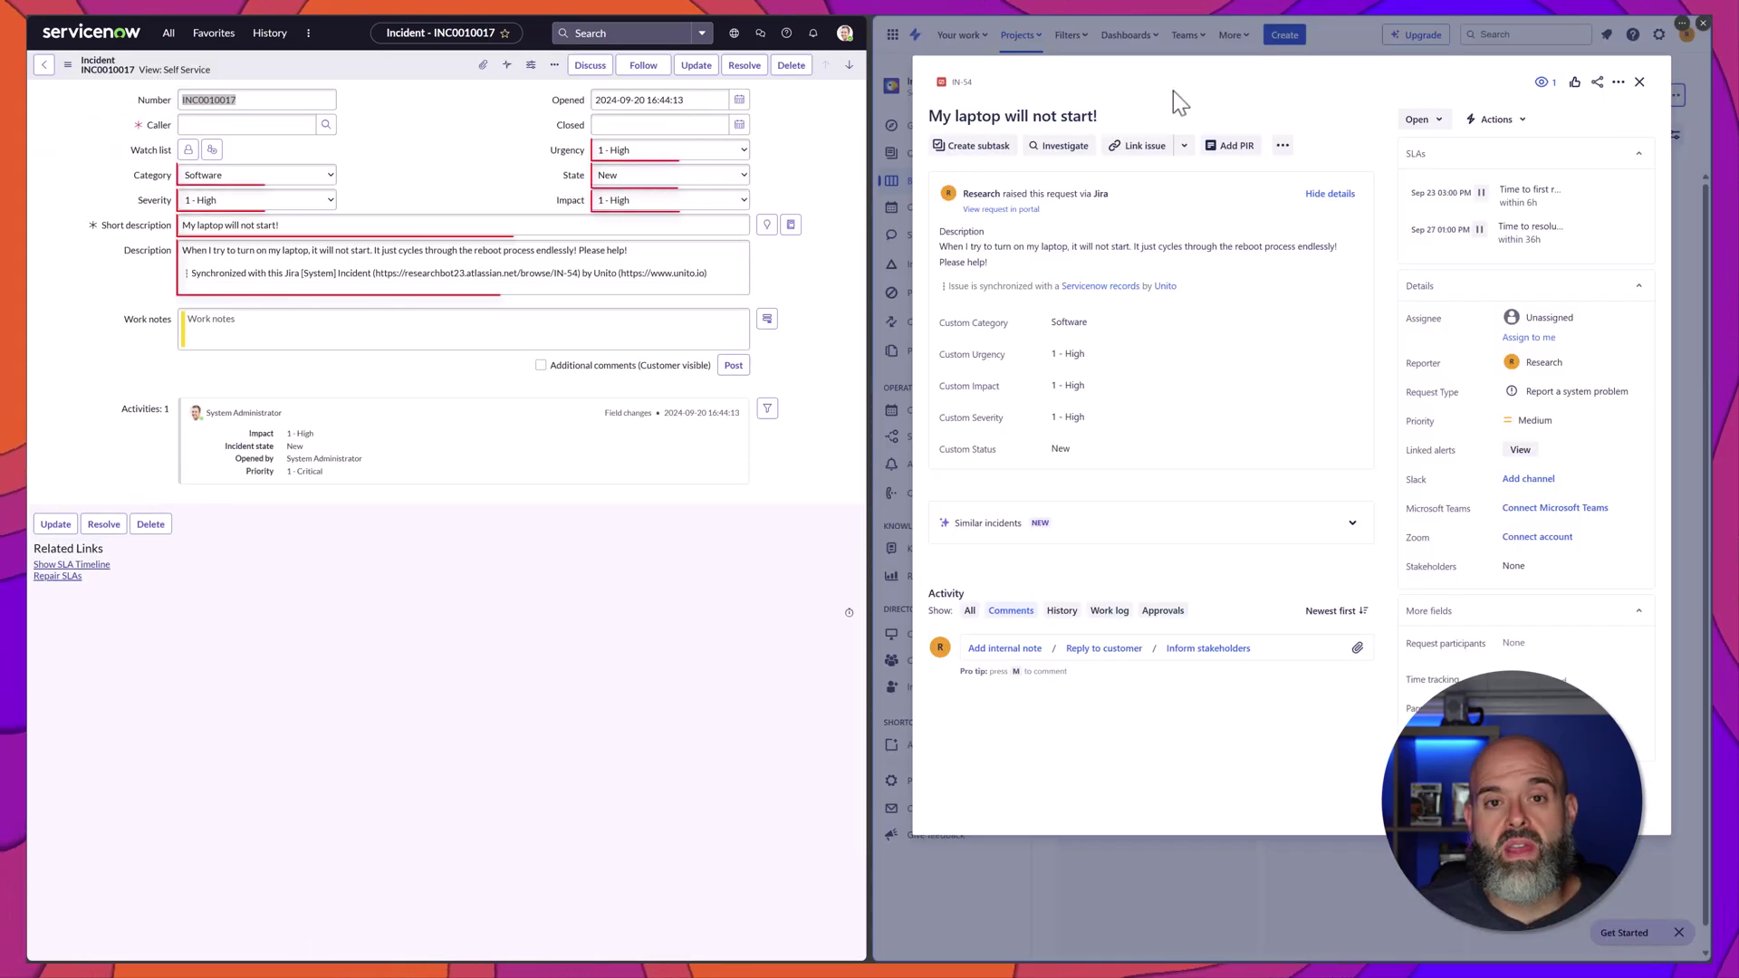